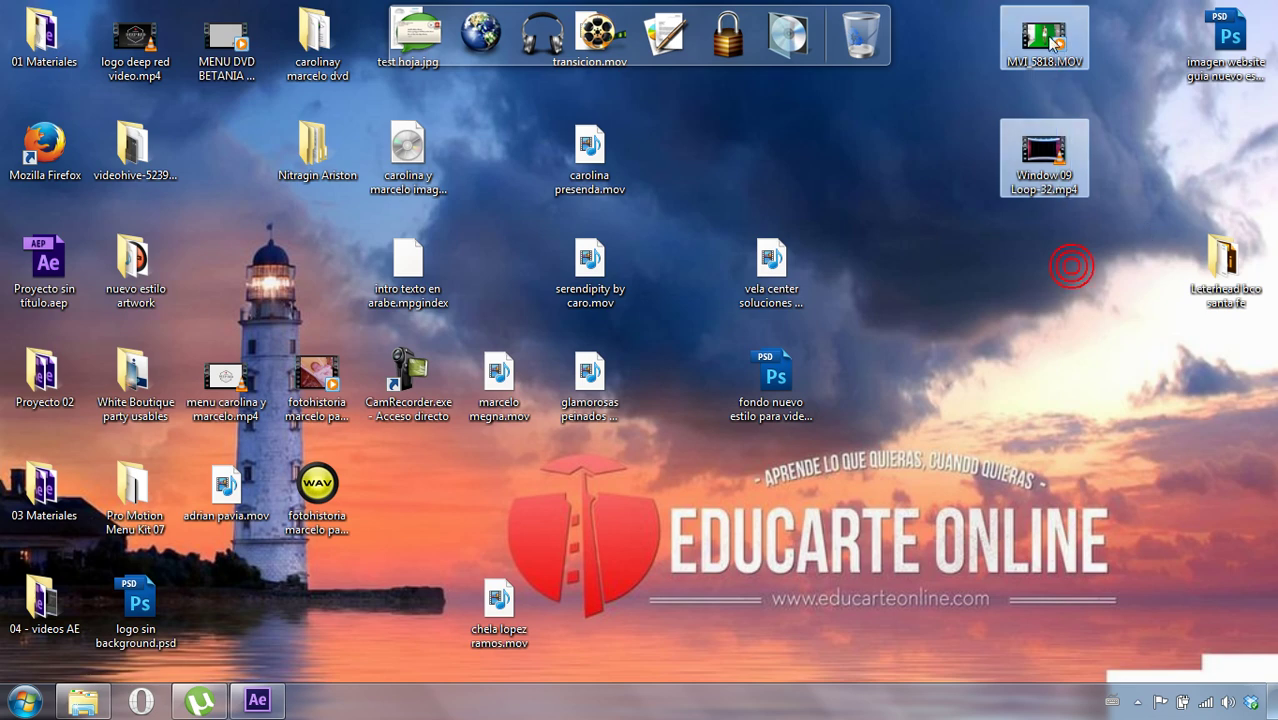
- Drag MVI_5818.MOV and Window 09 Loop-32.mp4 from the desktop into the After Effects Project panel
mouse_move(1044, 40)
left_mouse_down()
mouse_move(287, 697)
mouse_move(164, 295)
left_mouse_up()
- Check both clips' resolution and duration, then build the MVI_5818 composition from MVI_5818.MOV
left_click(91, 298)
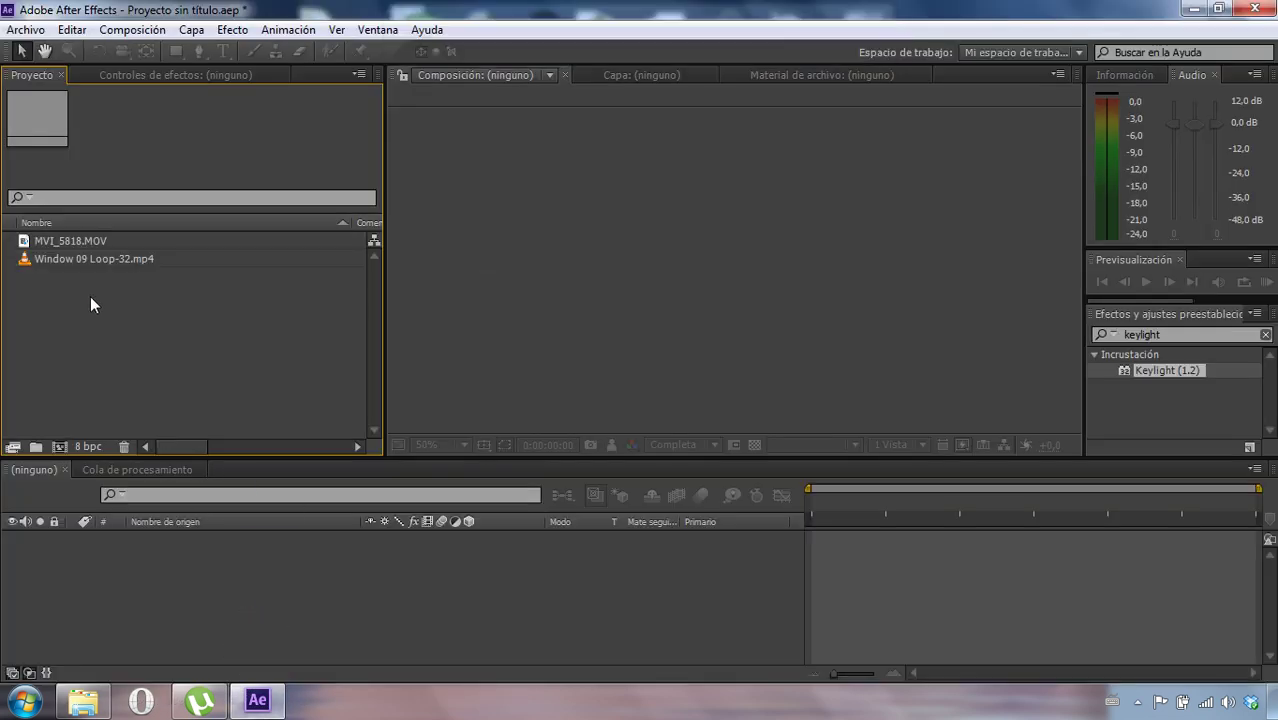
left_click(37, 242)
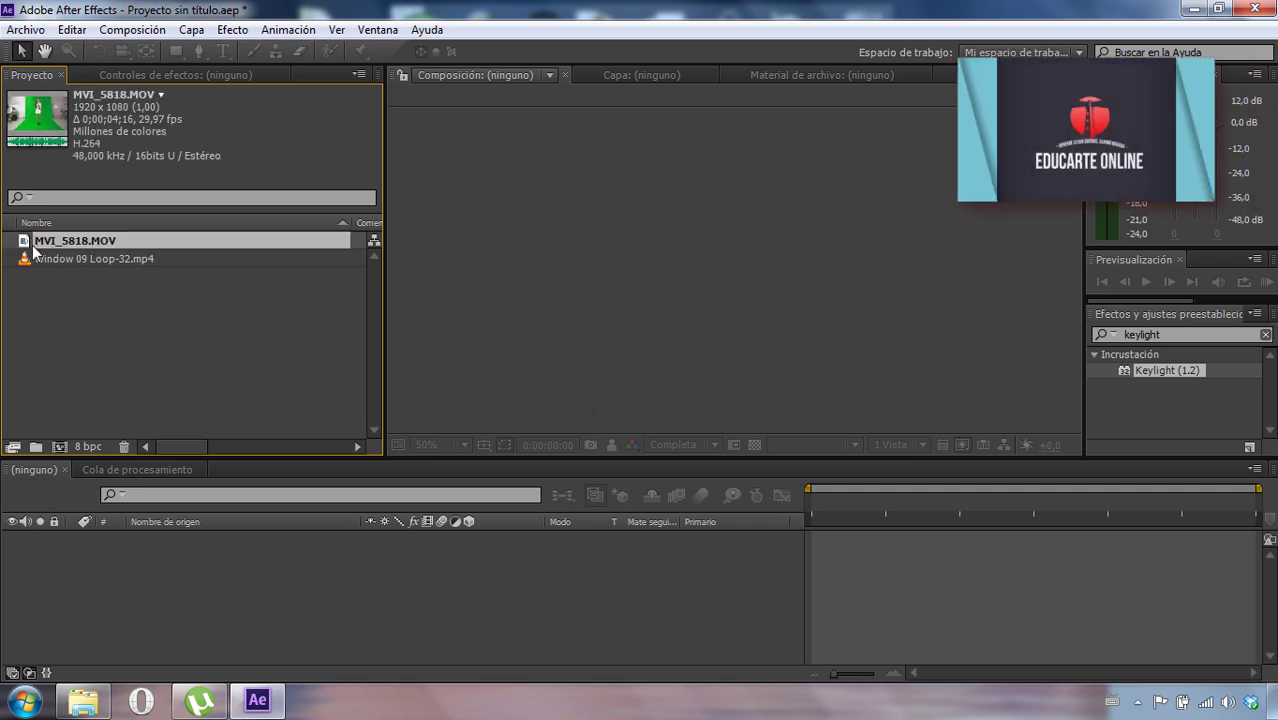
left_click(56, 257)
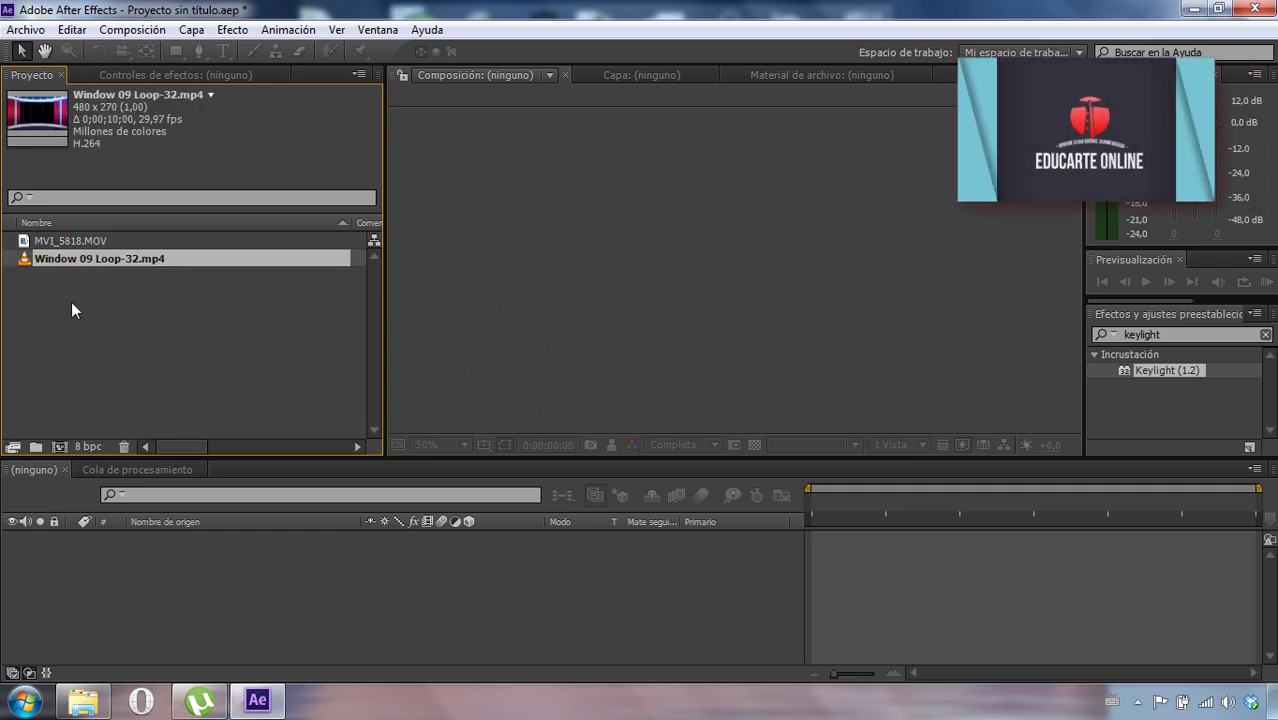
left_click(68, 242)
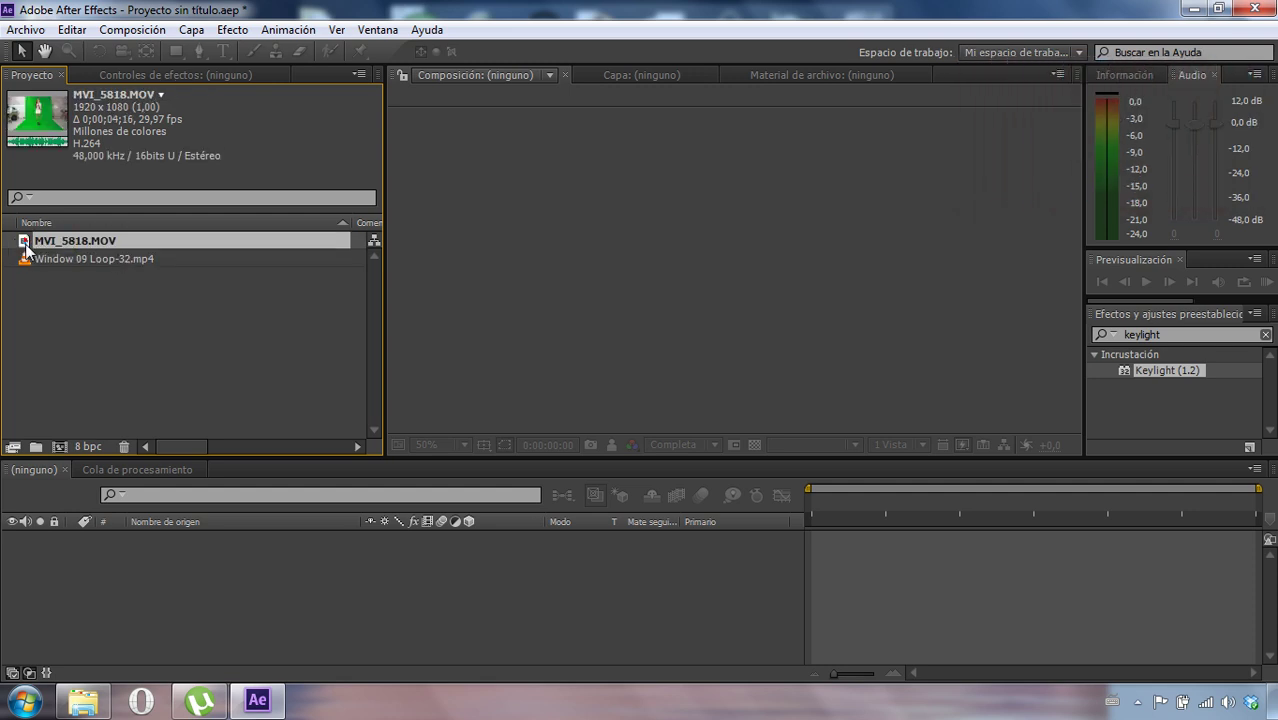
left_click_drag(16, 242, 60, 446)
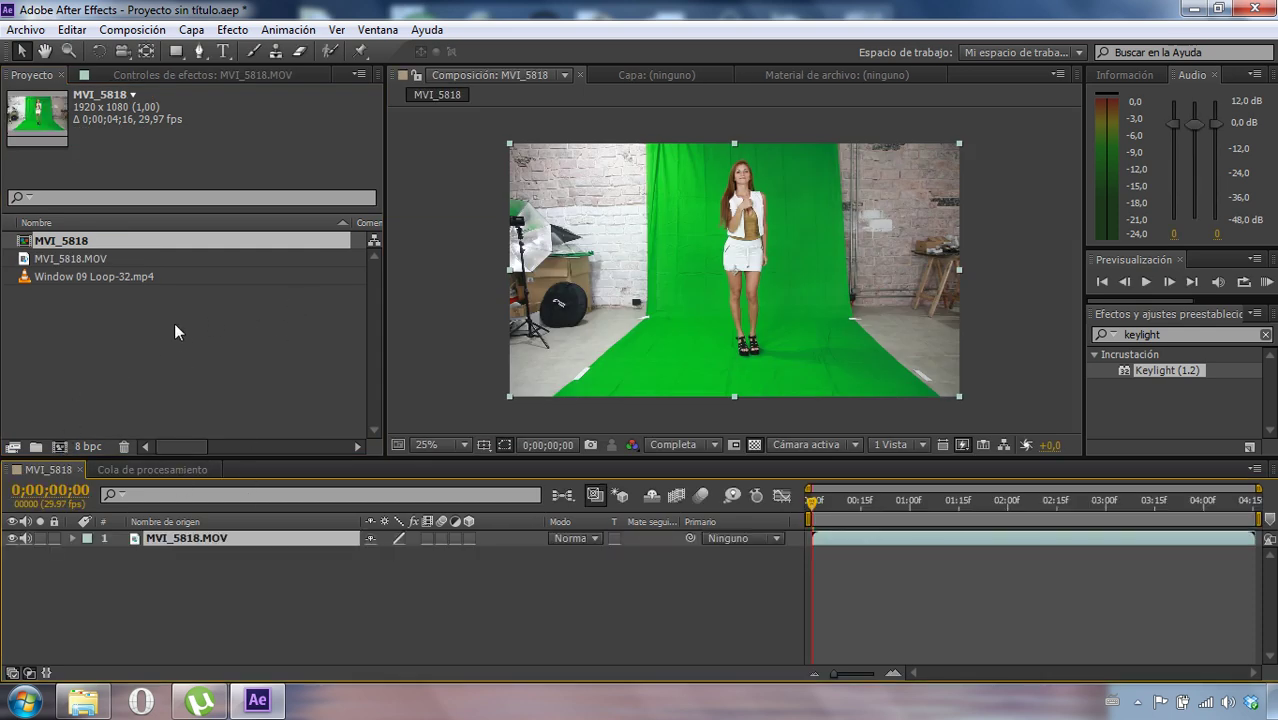
left_click(117, 259)
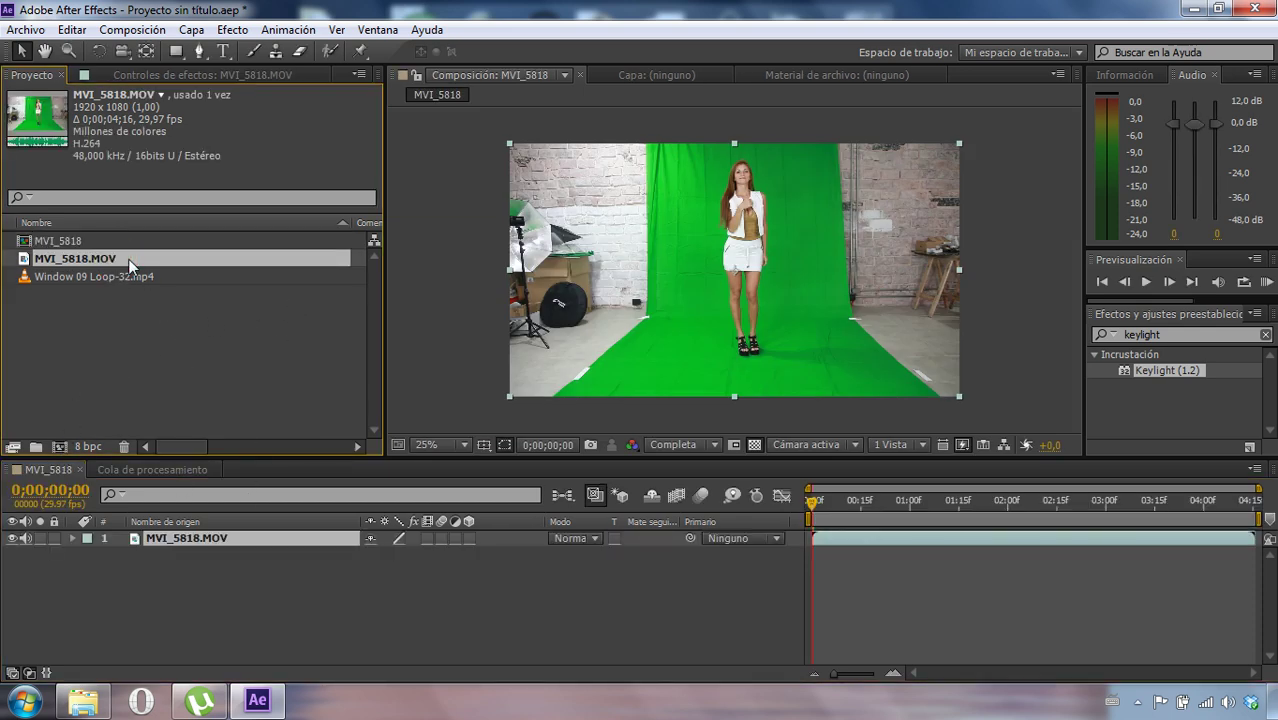
key("space")
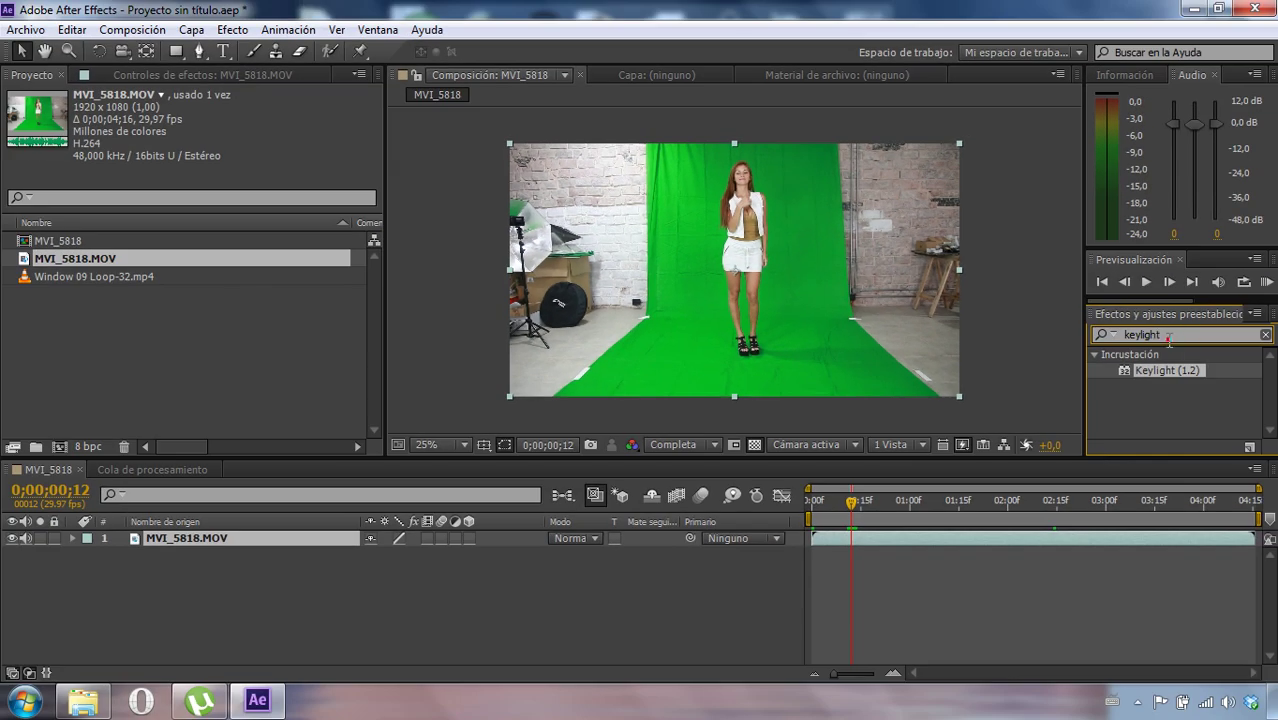
- Search Effects & Presets for 'keylight' and apply Keylight (1.2) to the MVI_5818.MOV layer
left_click(1168, 336)
key("BackSpace")
key("BackSpace")
key("BackSpace")
key("BackSpace")
key("BackSpace")
key("BackSpace")
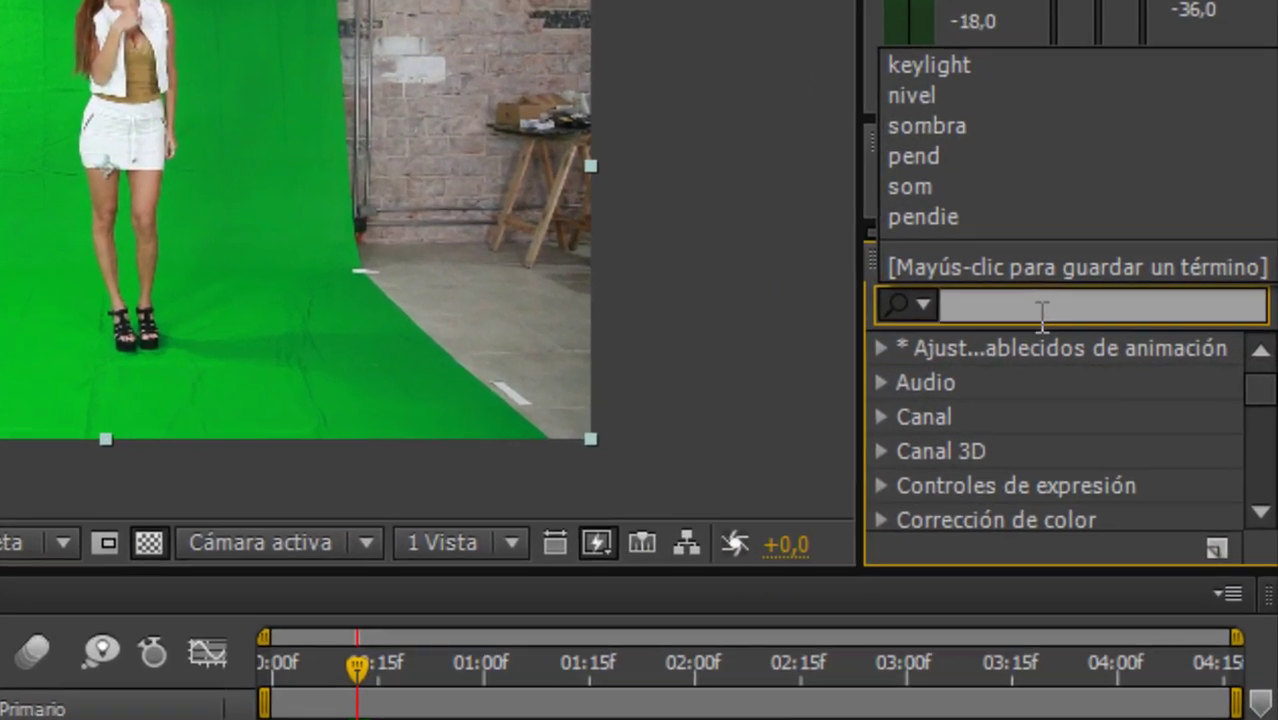
type("keylig")
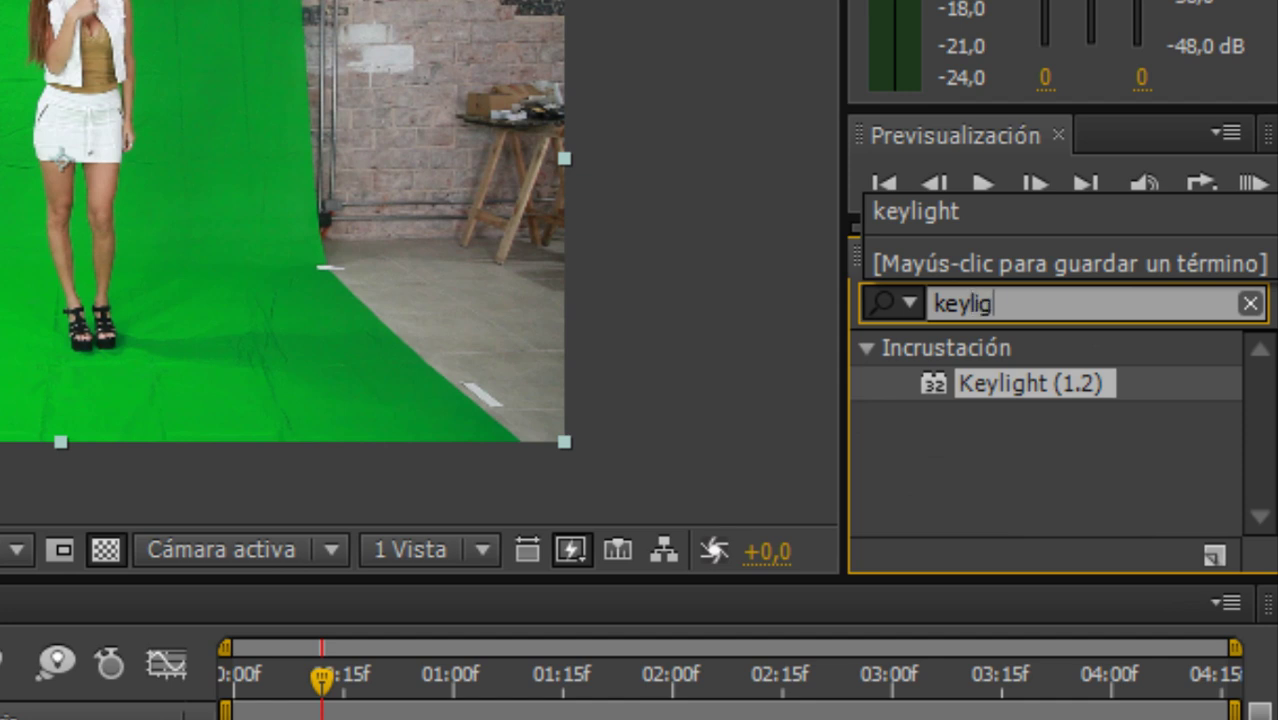
type("ht")
left_click(1020, 383)
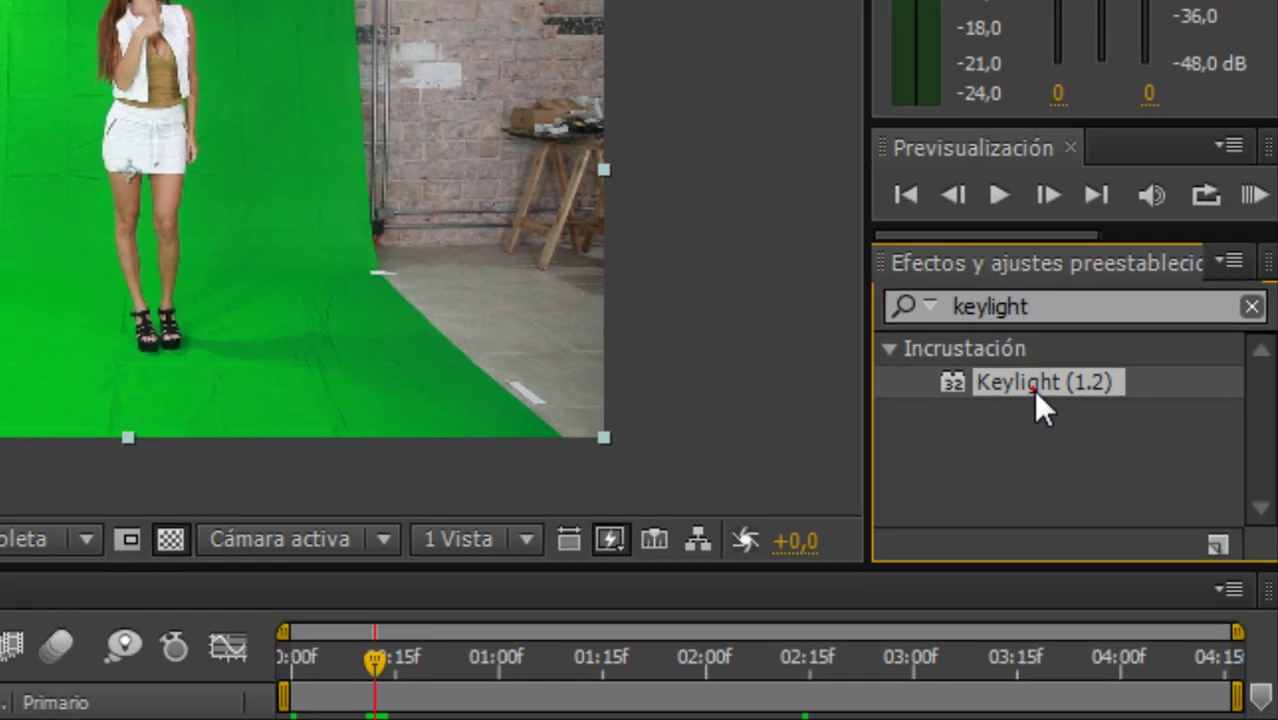
left_click_drag(1019, 394, 724, 306)
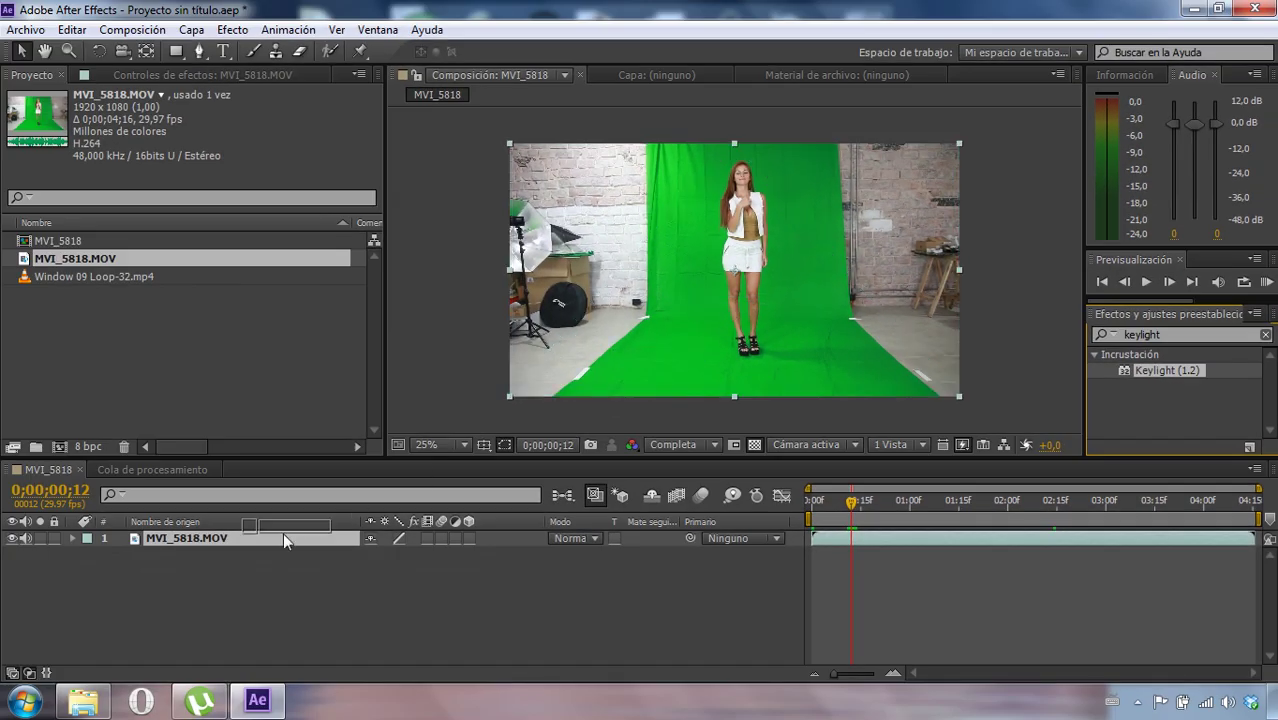
left_click(209, 538)
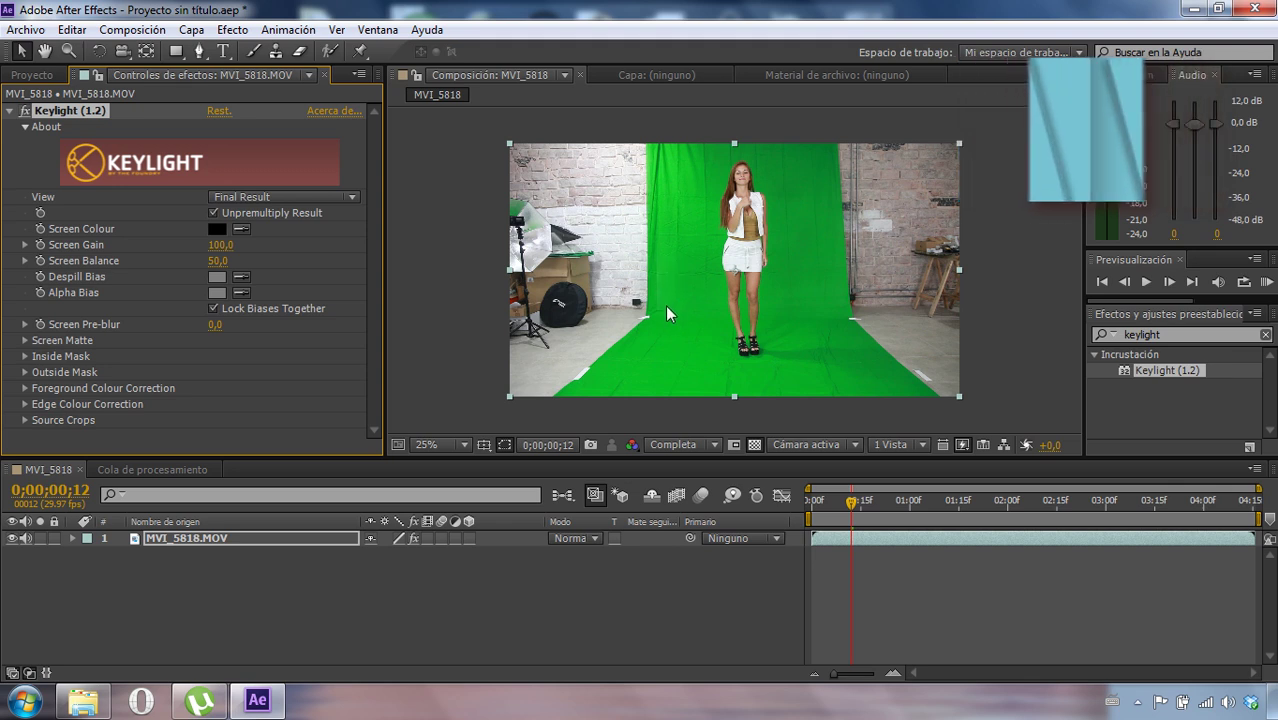
- Set Keylight's Screen Colour by sampling the green backdrop in the Composition viewer
left_click(242, 231)
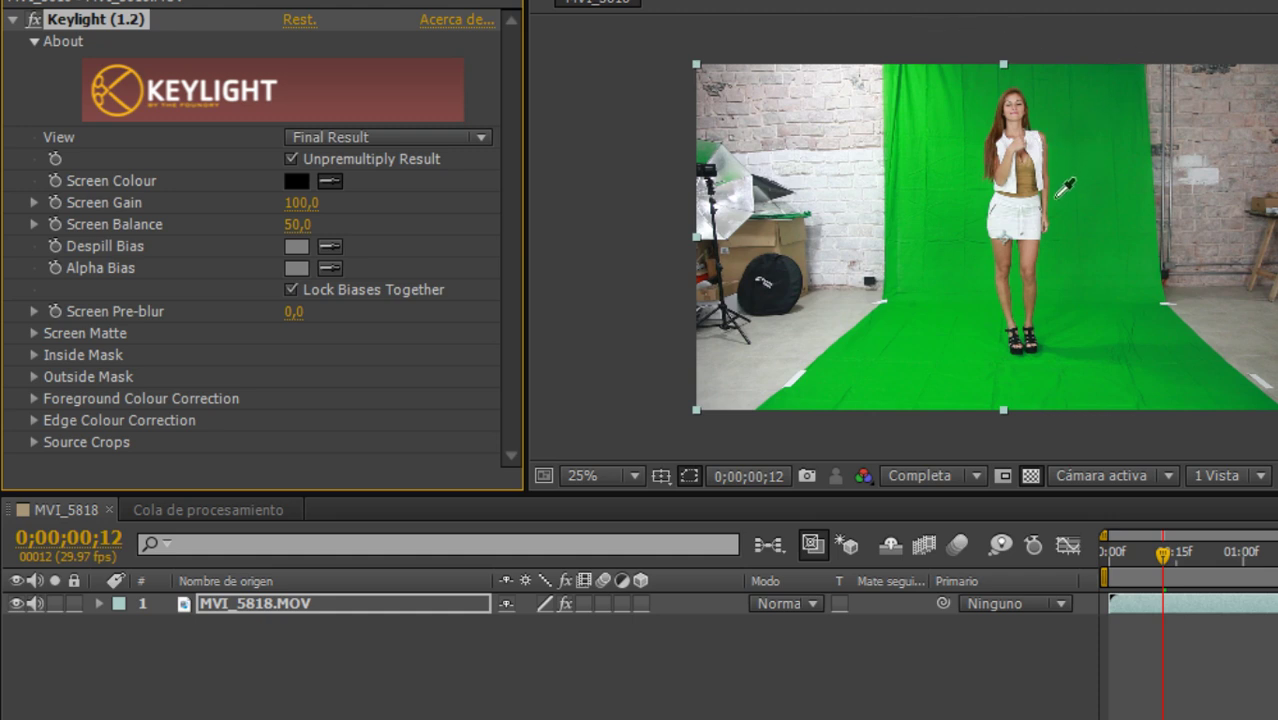
left_click(1057, 198)
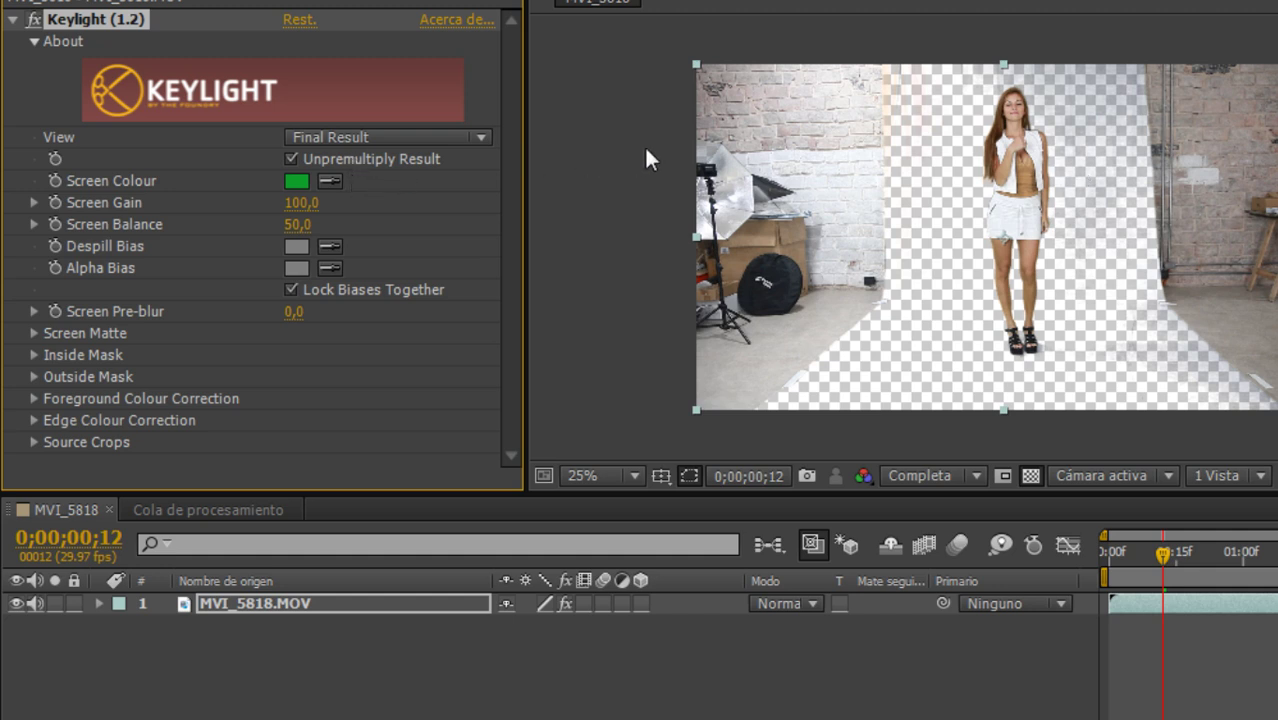
- Compare Keylight's Source and Screen Matte views, return to Final Result, and select the MVI_5818.MOV layer
left_click(414, 138)
left_click(380, 170)
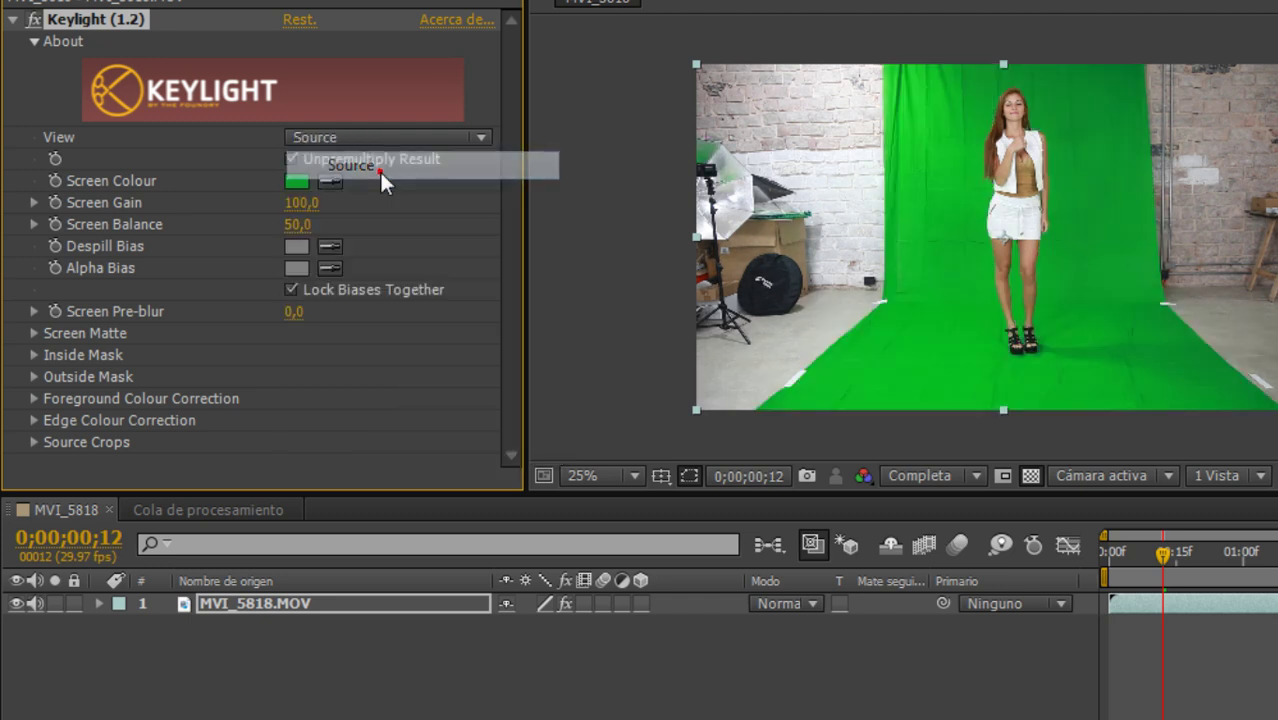
left_click(447, 140)
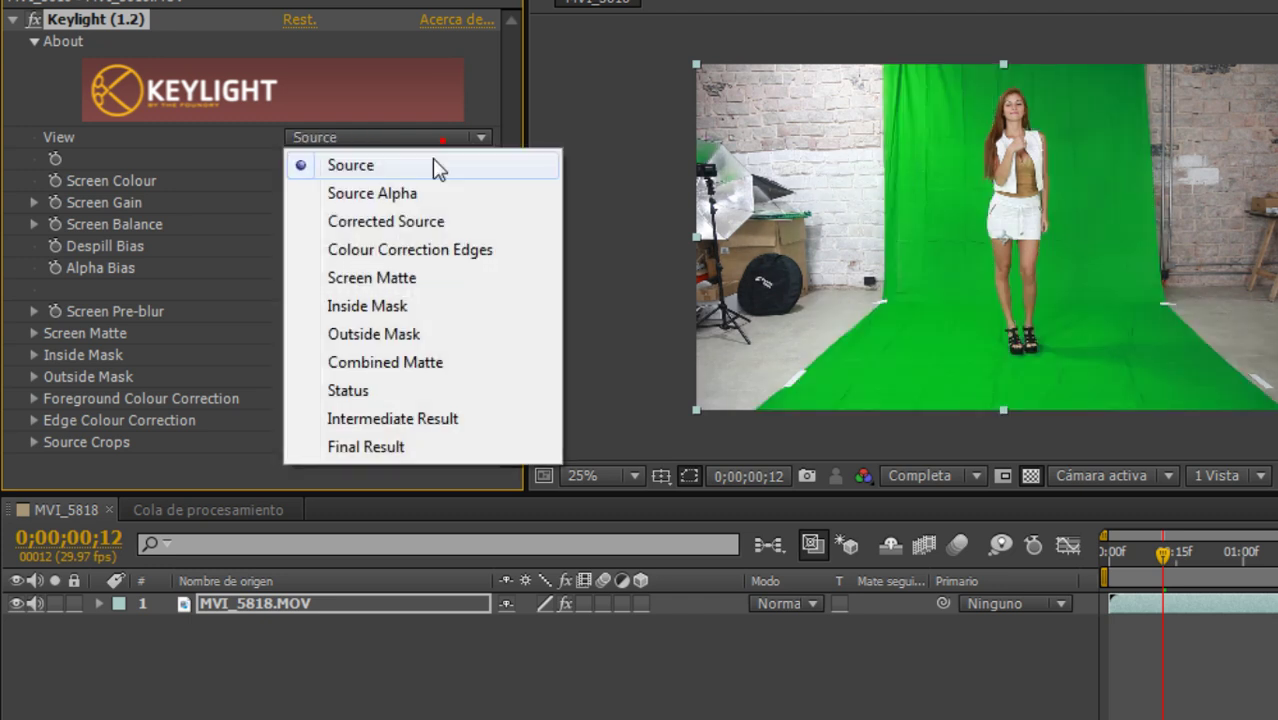
left_click(380, 447)
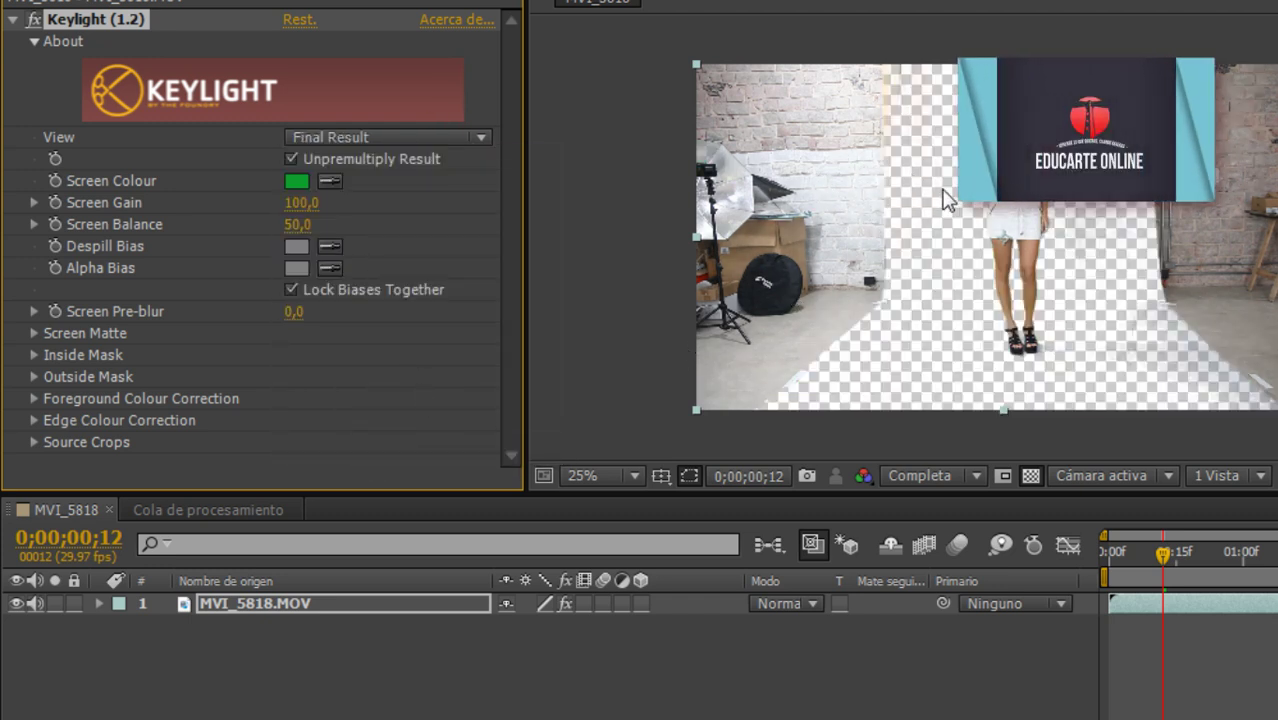
left_click(387, 142)
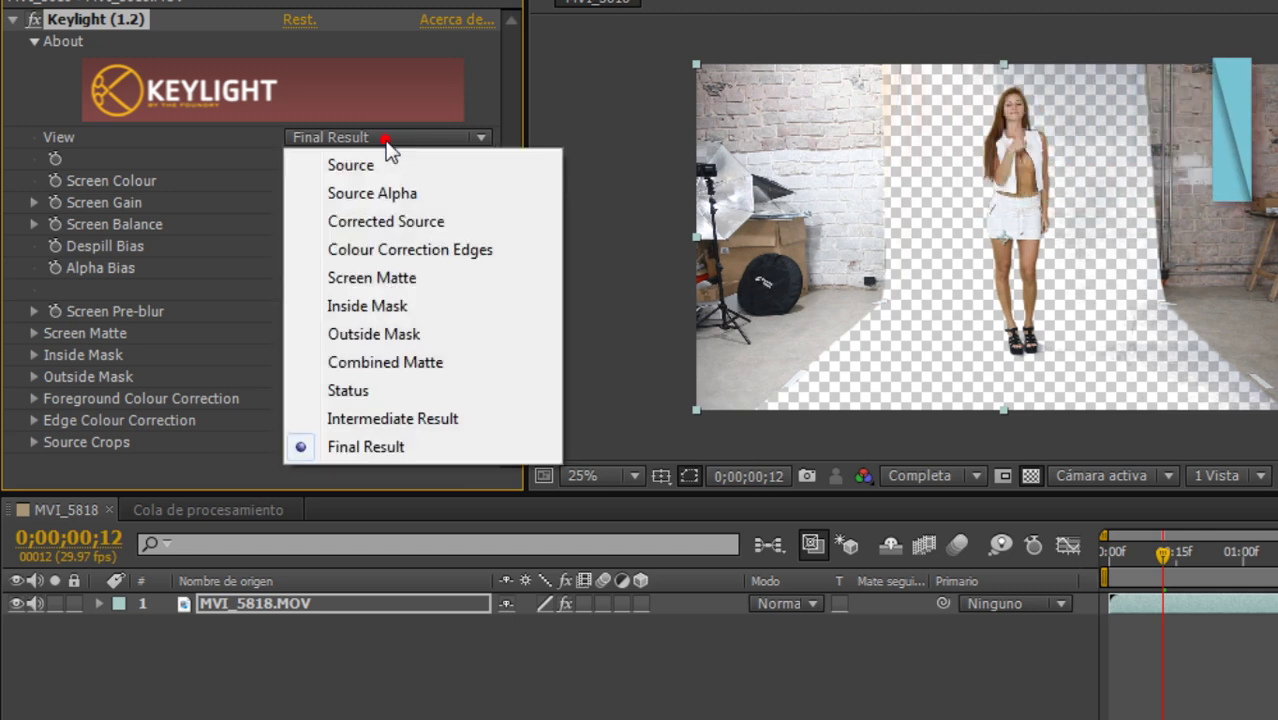
left_click(373, 276)
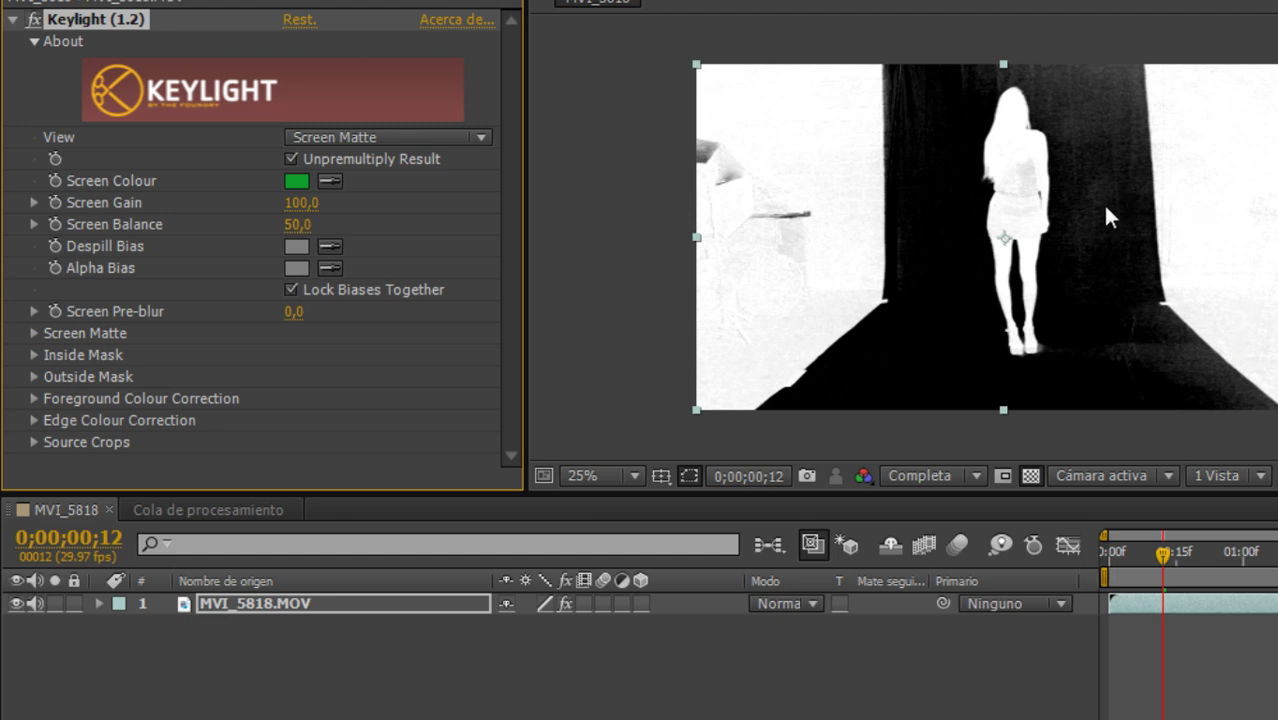
left_click(478, 137)
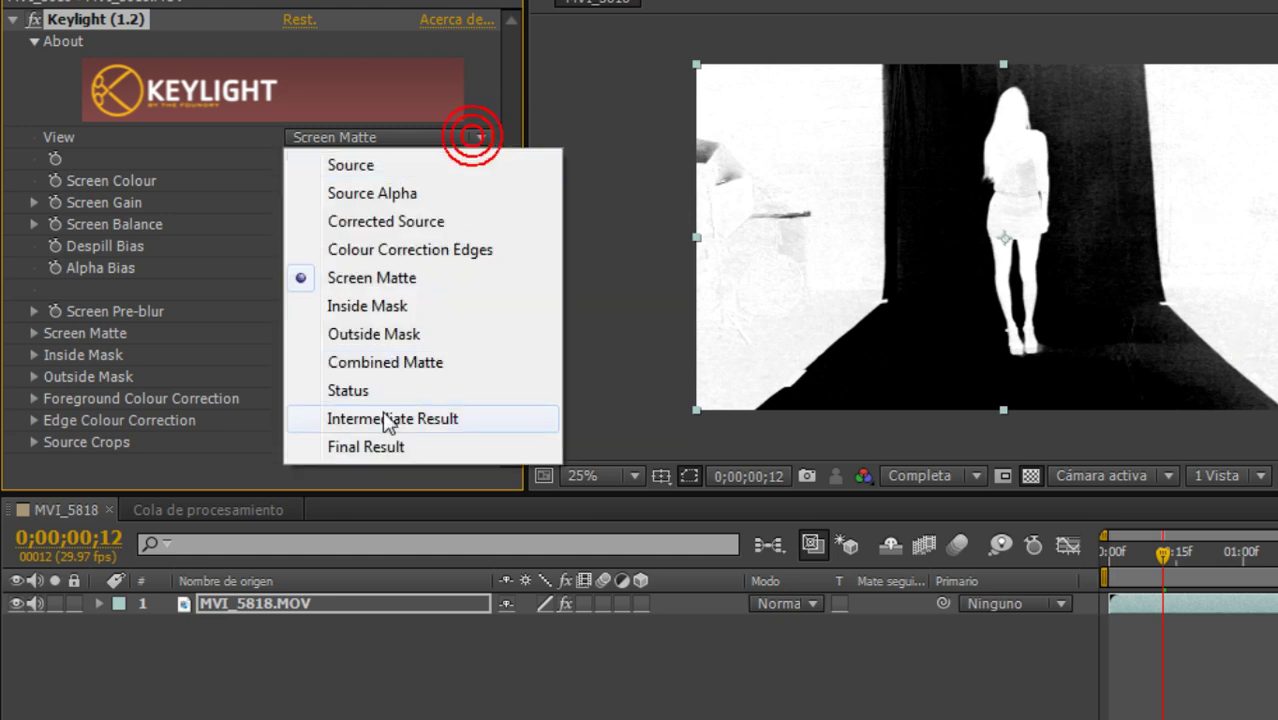
left_click(374, 446)
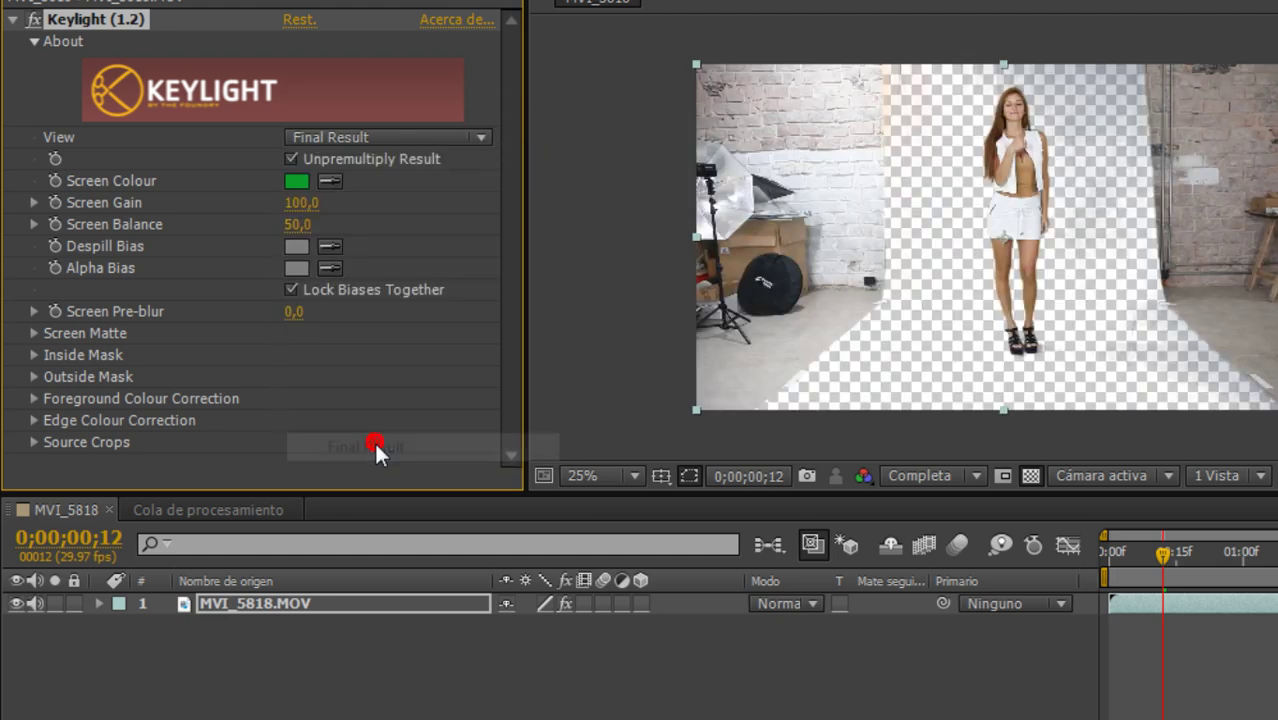
left_click(300, 605)
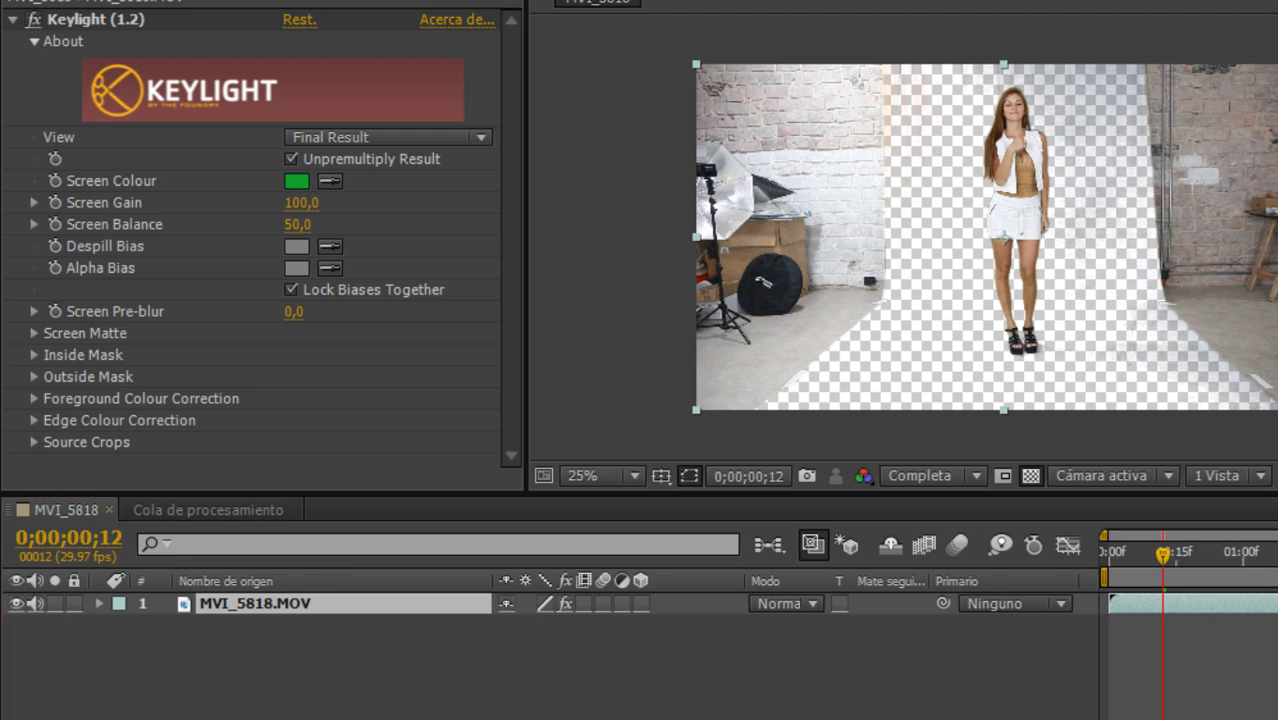
- Draw a rectangle mask over the left side of the footage and set its mode to Restar
left_click_drag(656, 47, 929, 434)
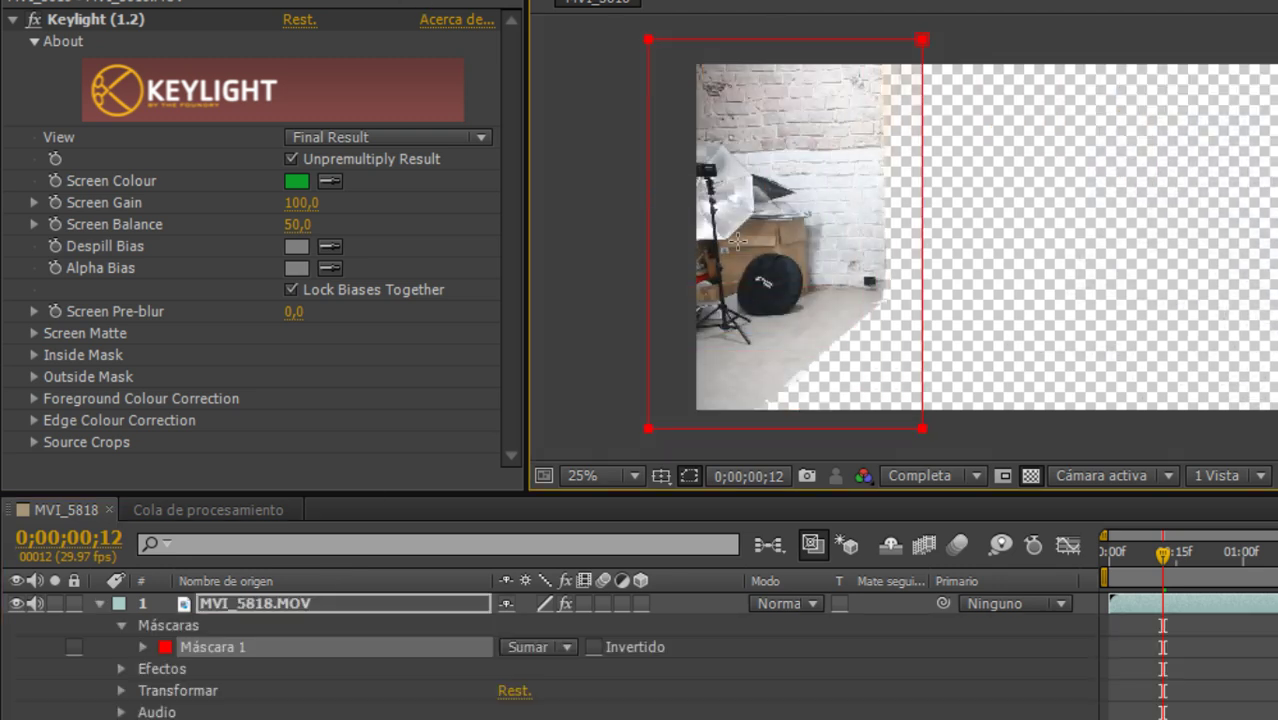
left_click(230, 647)
left_click(566, 647)
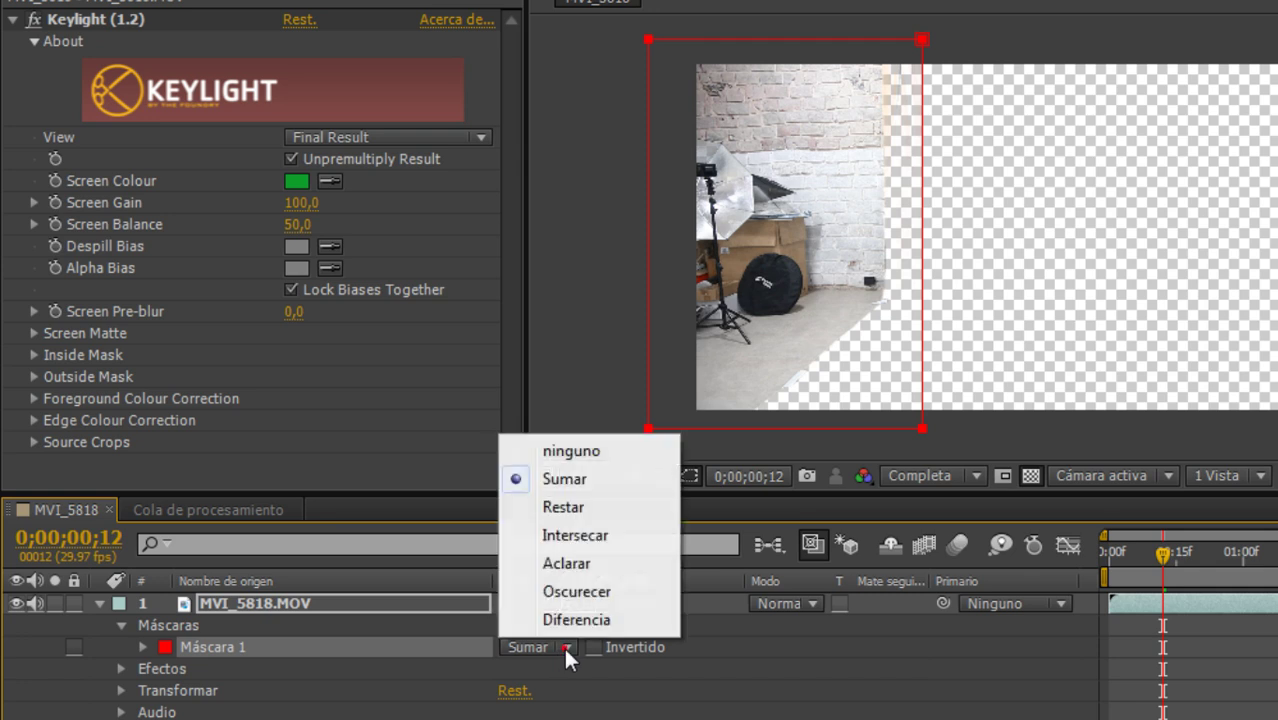
left_click(588, 508)
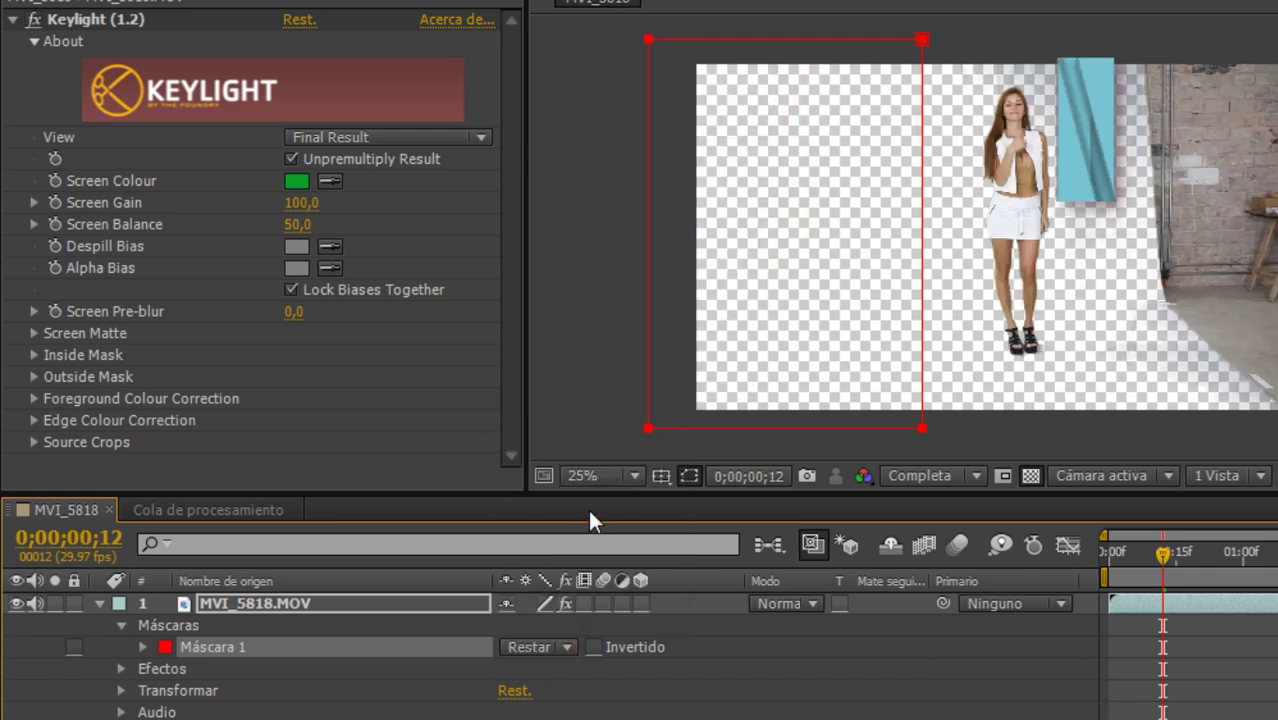
- Mask off the right-side wall with a second rectangle mask, also set to Restar
left_click(328, 603)
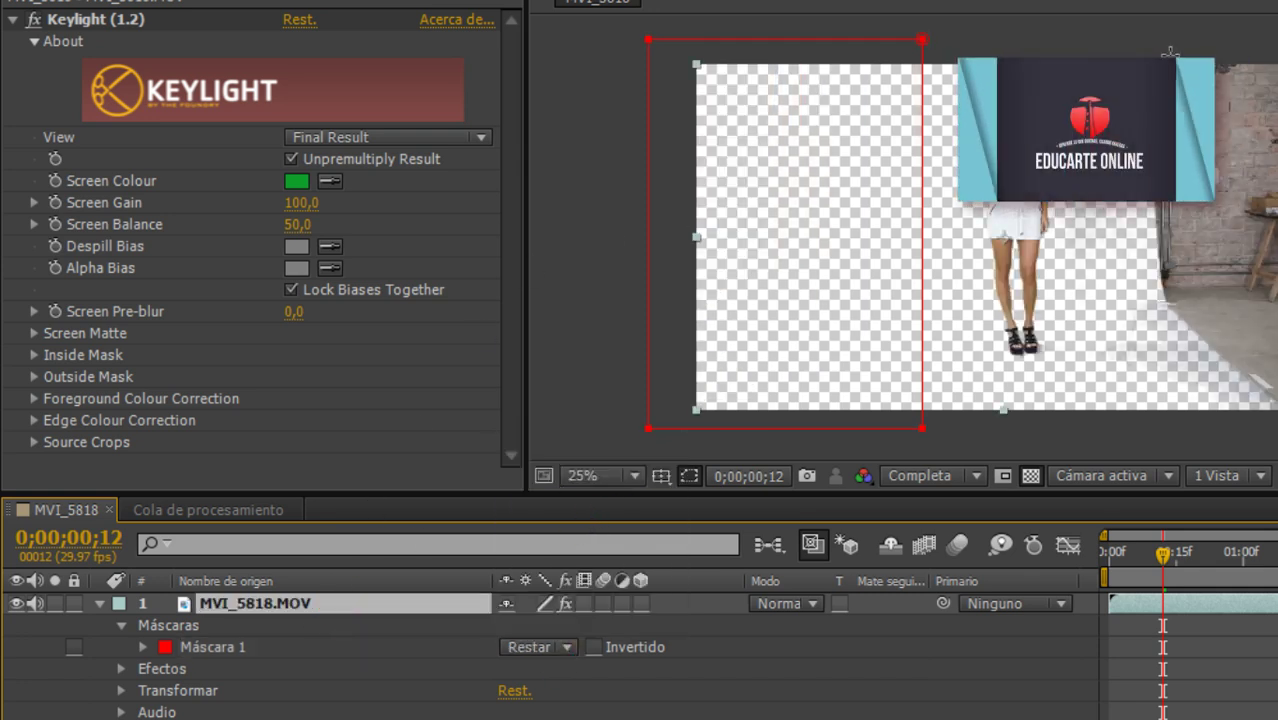
mouse_move(1128, 44)
left_mouse_down()
mouse_move(1270, 376)
mouse_move(1276, 422)
left_mouse_up()
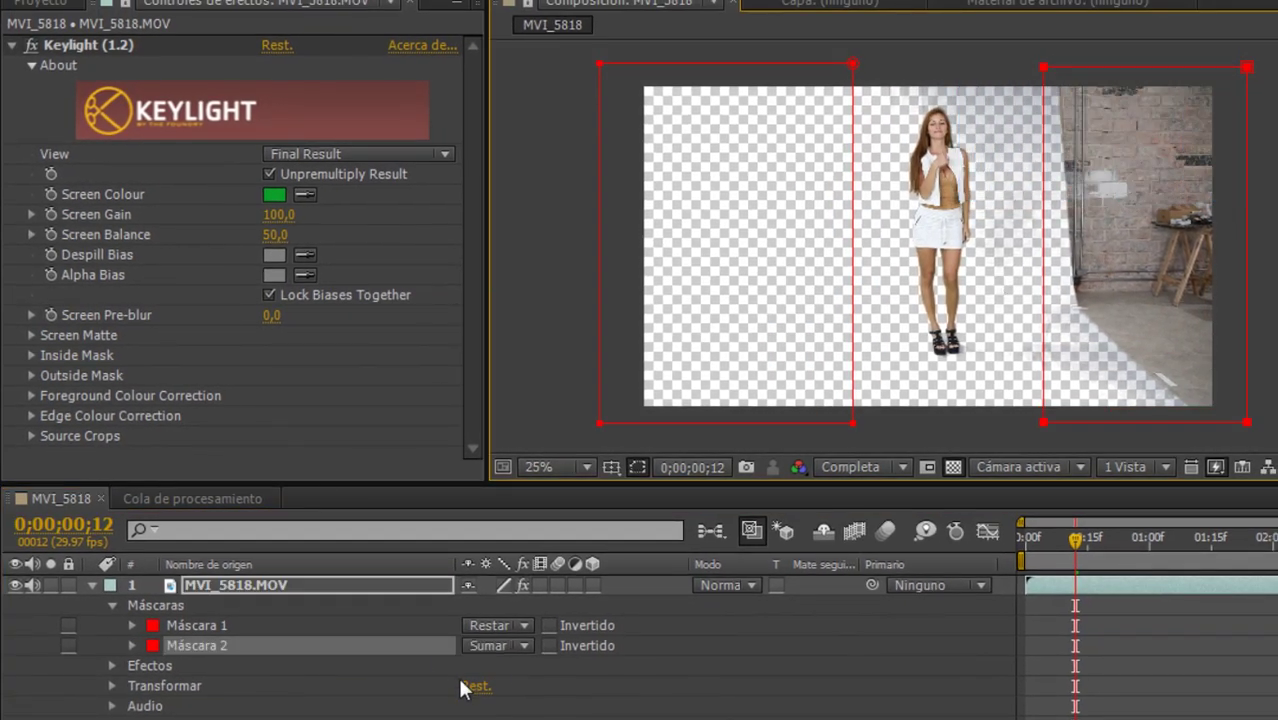
left_click(491, 645)
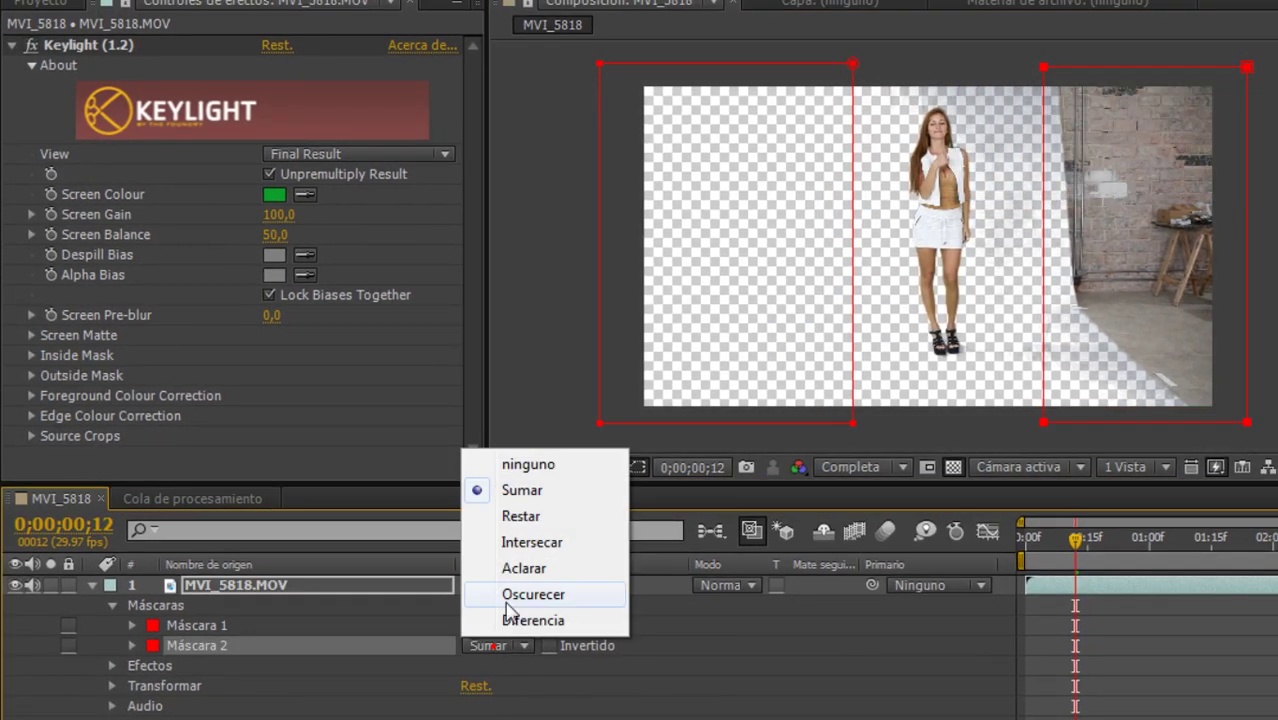
left_click(533, 529)
left_click(1188, 152)
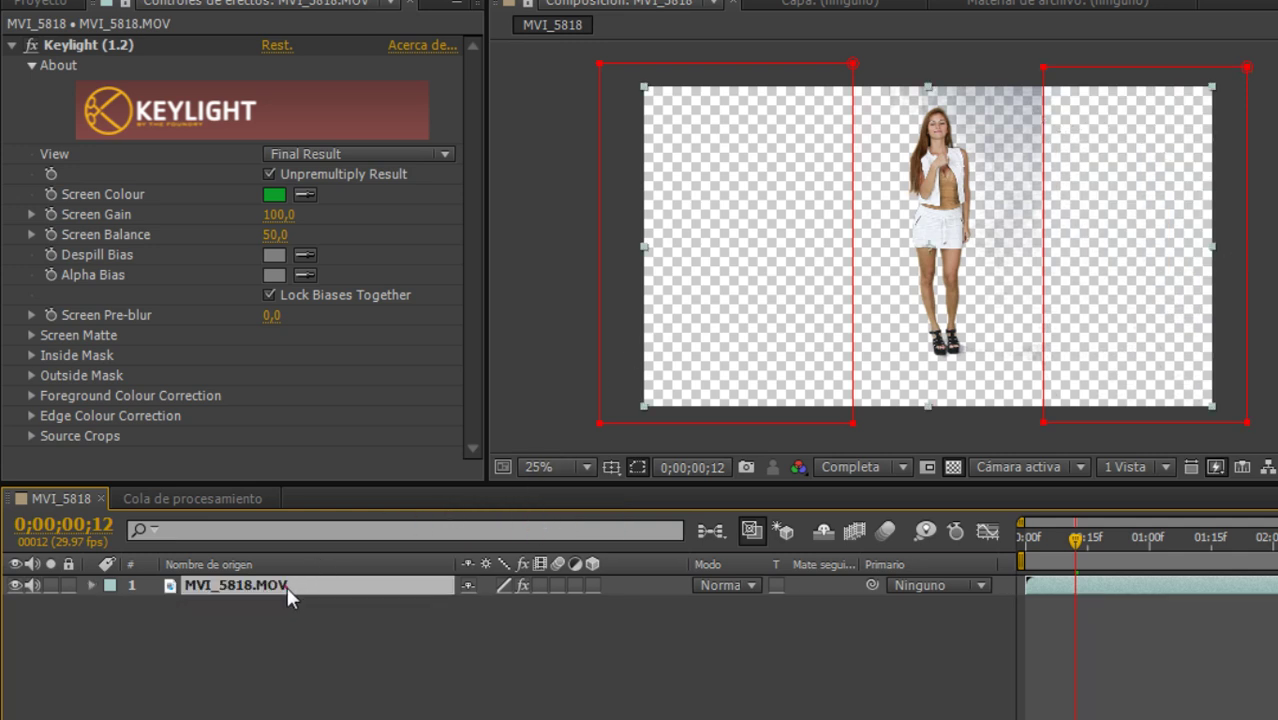
left_click(290, 651)
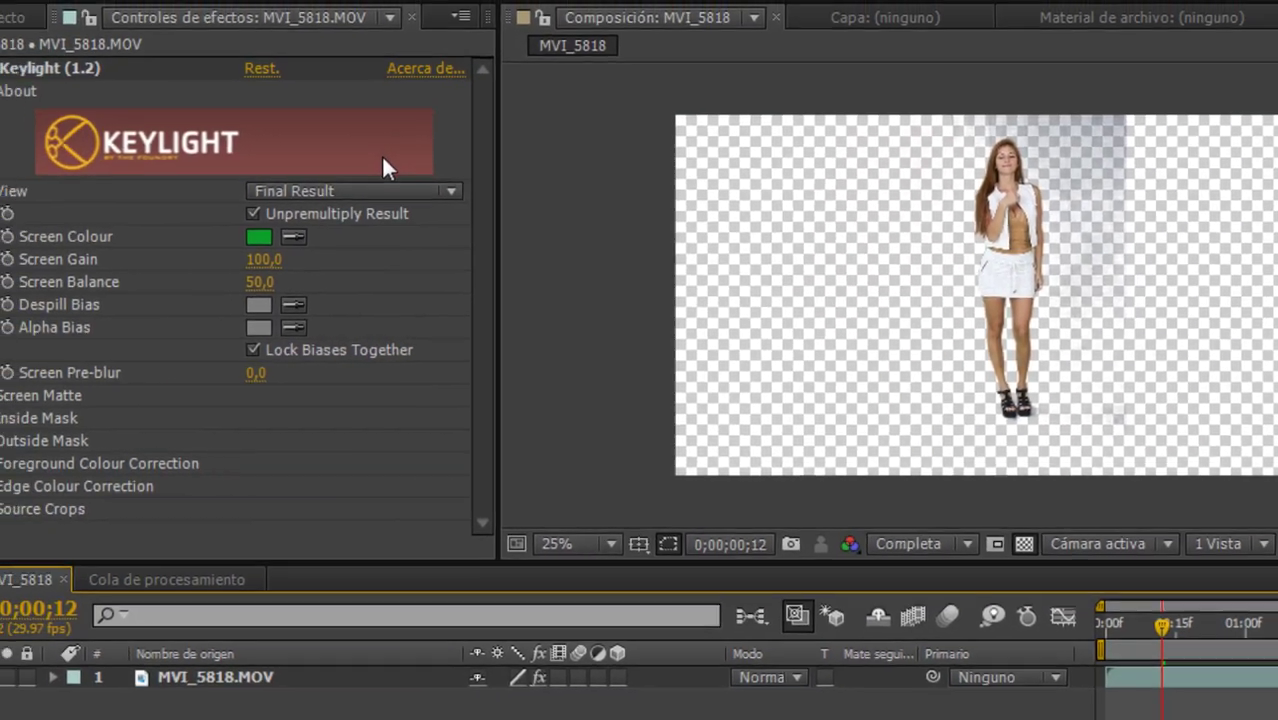
- Switch Keylight's View to Screen Matte and expand the Screen Matte property group
left_click(380, 192)
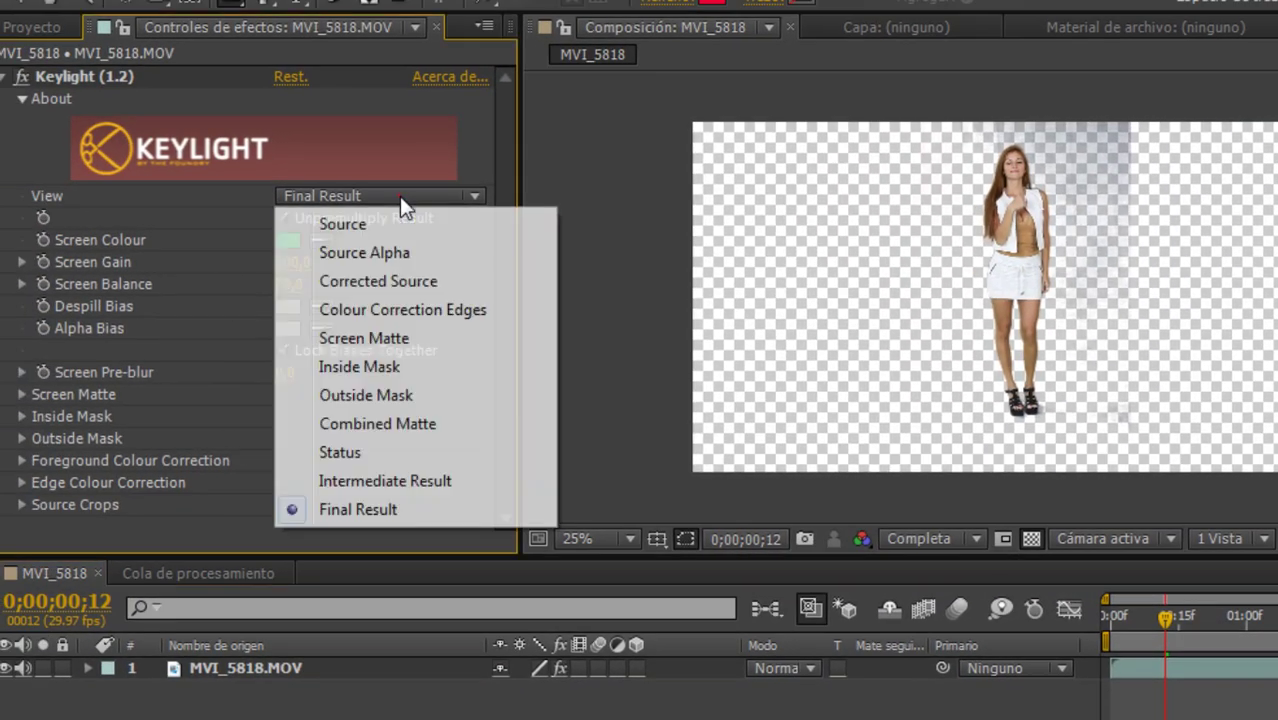
left_click(370, 333)
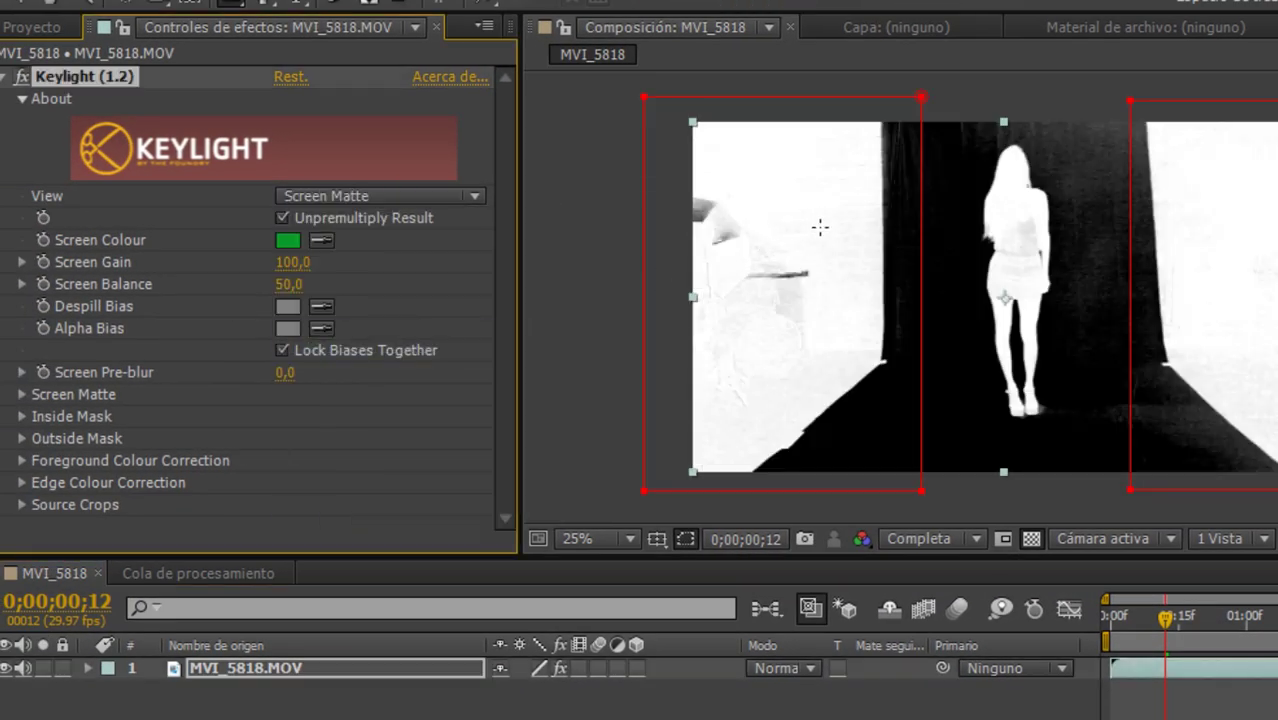
scroll(819, 222, "up", 2)
scroll(820, 227, "down", 2)
left_click(21, 393)
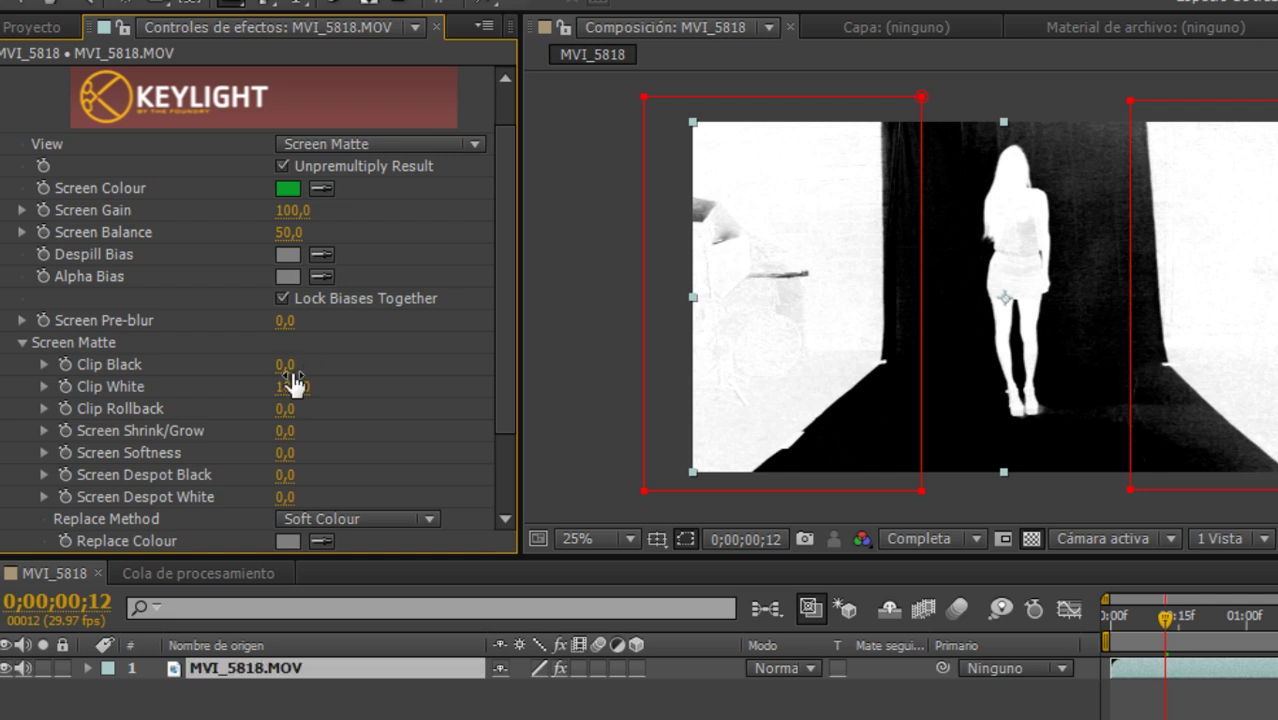
- Scrub Clip Black to 27,0, zooming in on the woman's torso and head to check the edges
left_click_drag(287, 364, 314, 363)
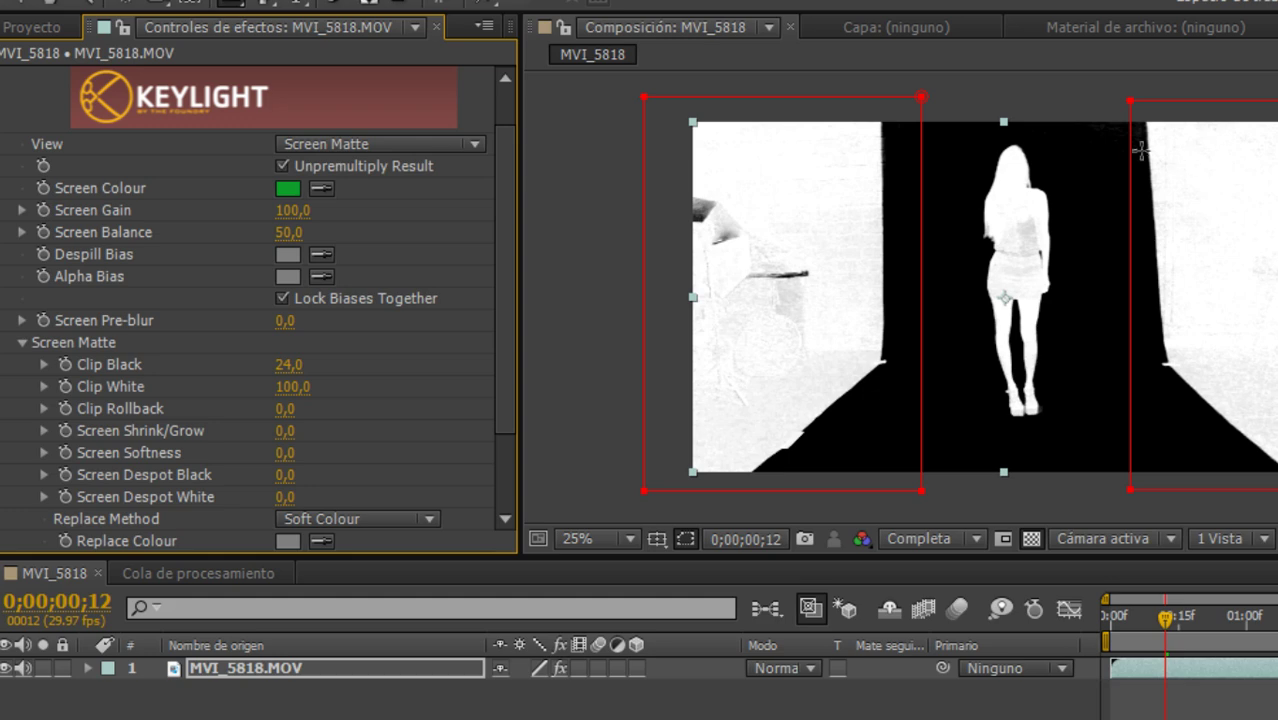
scroll(1130, 152, "up", 2)
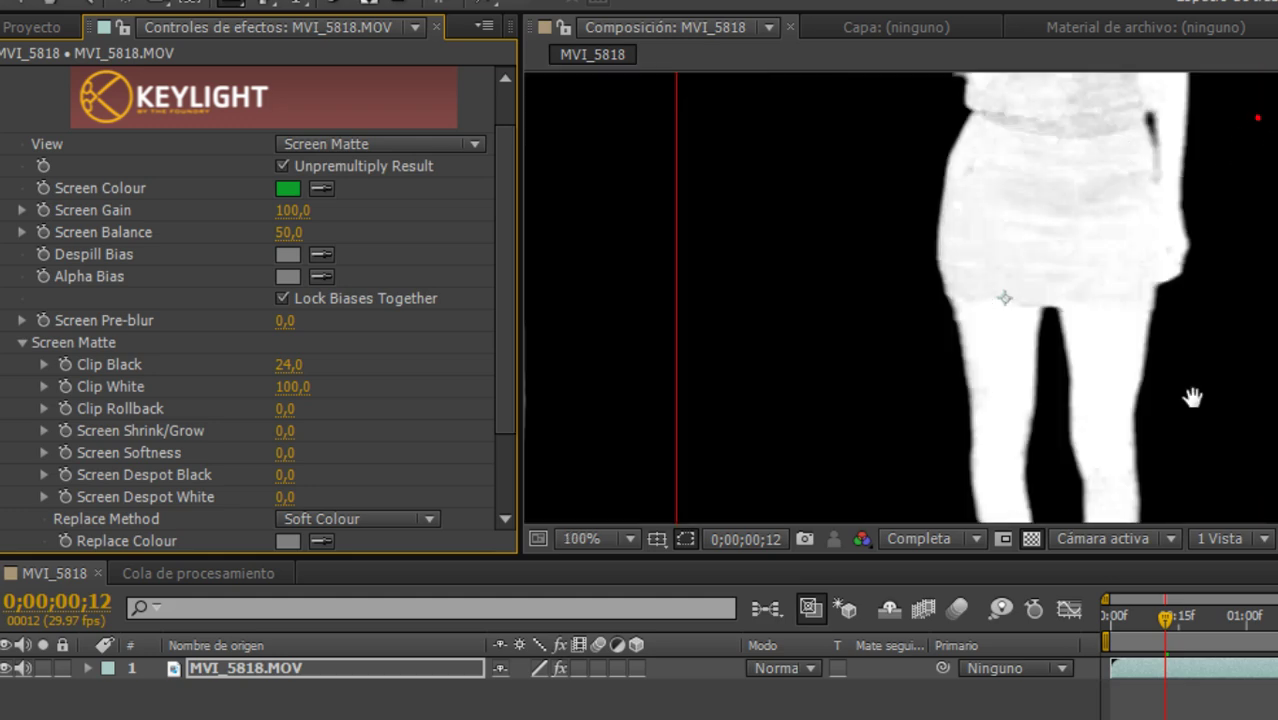
scroll(1190, 396, "up", 1)
left_click_drag(1190, 396, 1165, 484)
left_click_drag(1204, 108, 1170, 305)
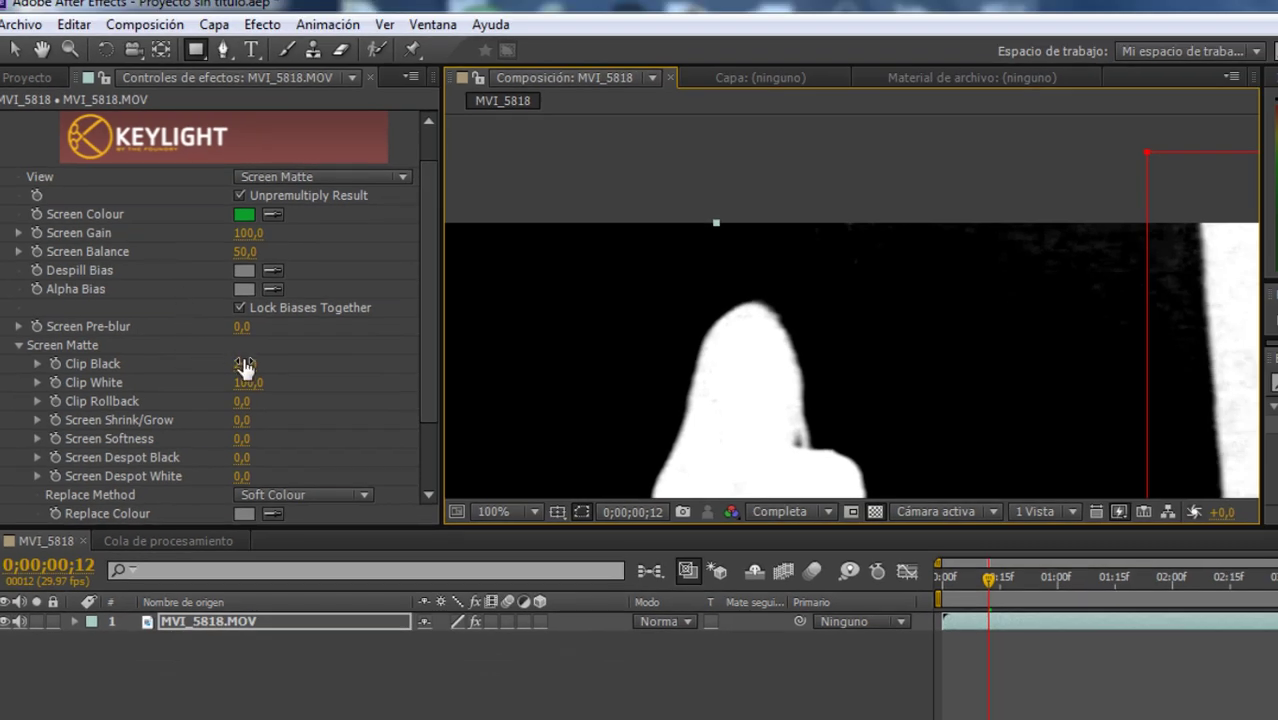
left_click_drag(245, 366, 252, 364)
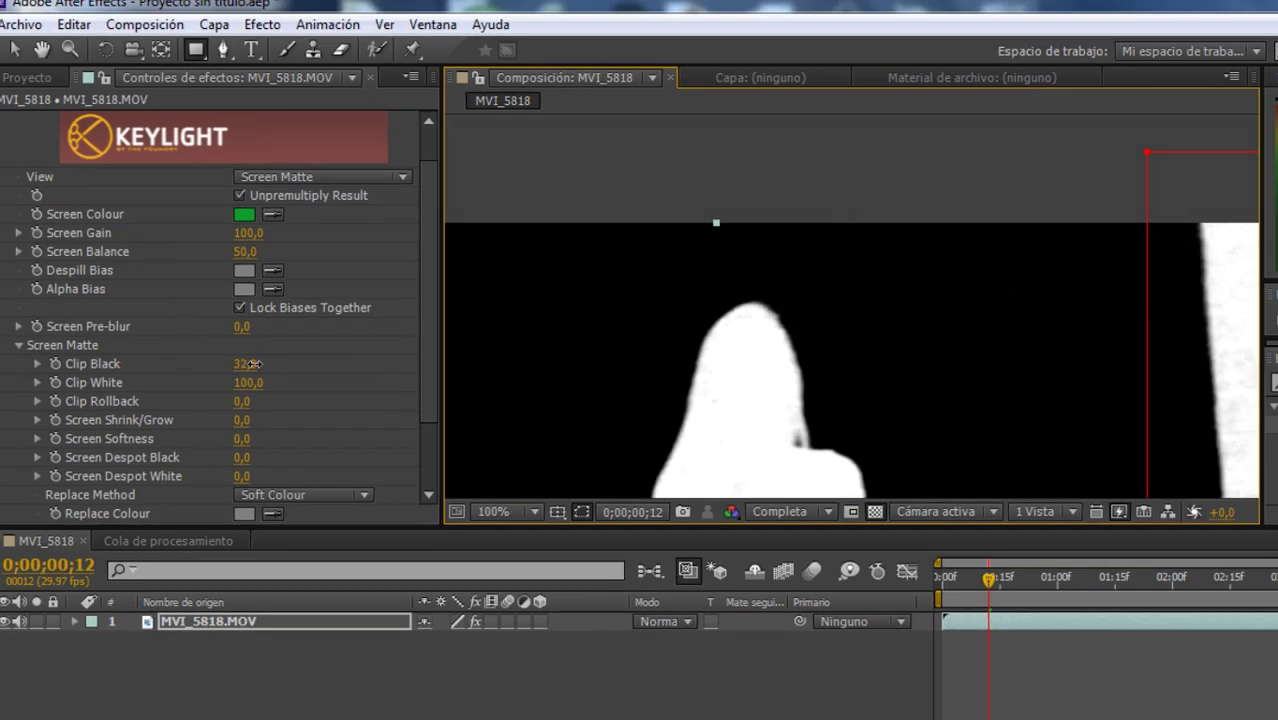
left_click(252, 364)
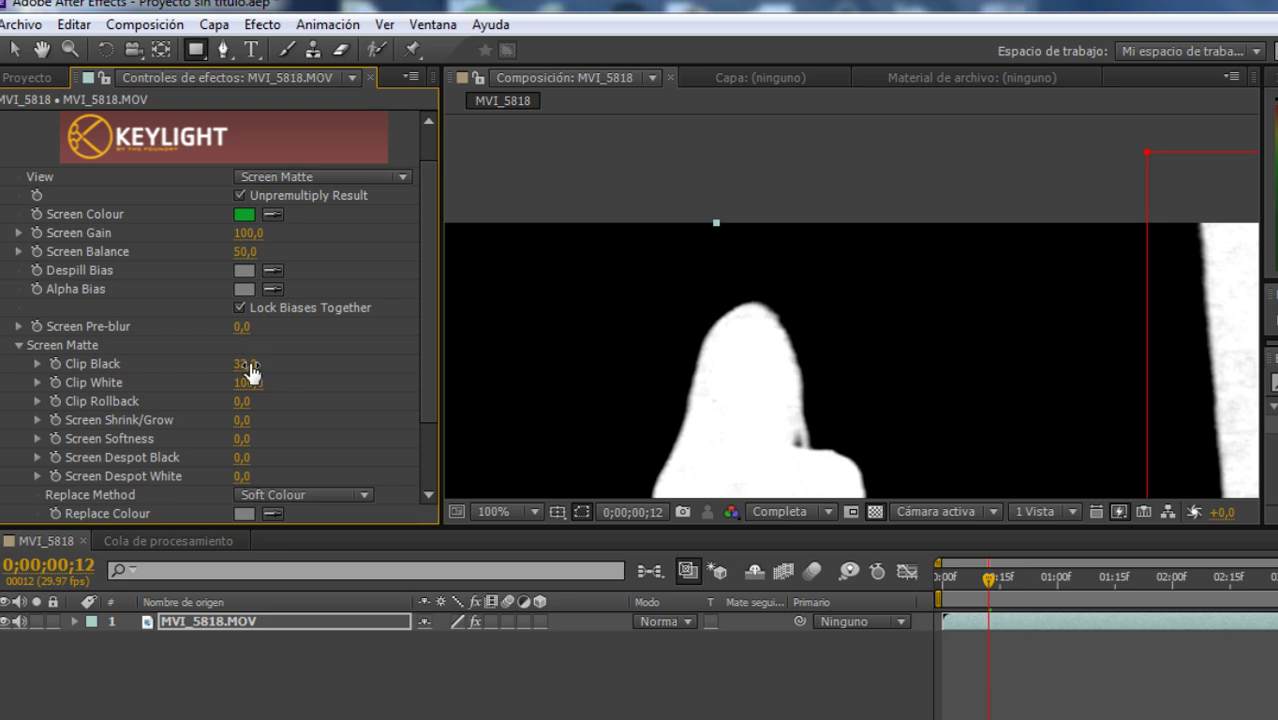
mouse_move(249, 366)
left_mouse_down()
mouse_move(209, 371)
mouse_move(238, 372)
left_mouse_up()
mouse_move(238, 372)
left_mouse_down()
mouse_move(158, 364)
mouse_move(188, 364)
left_mouse_up()
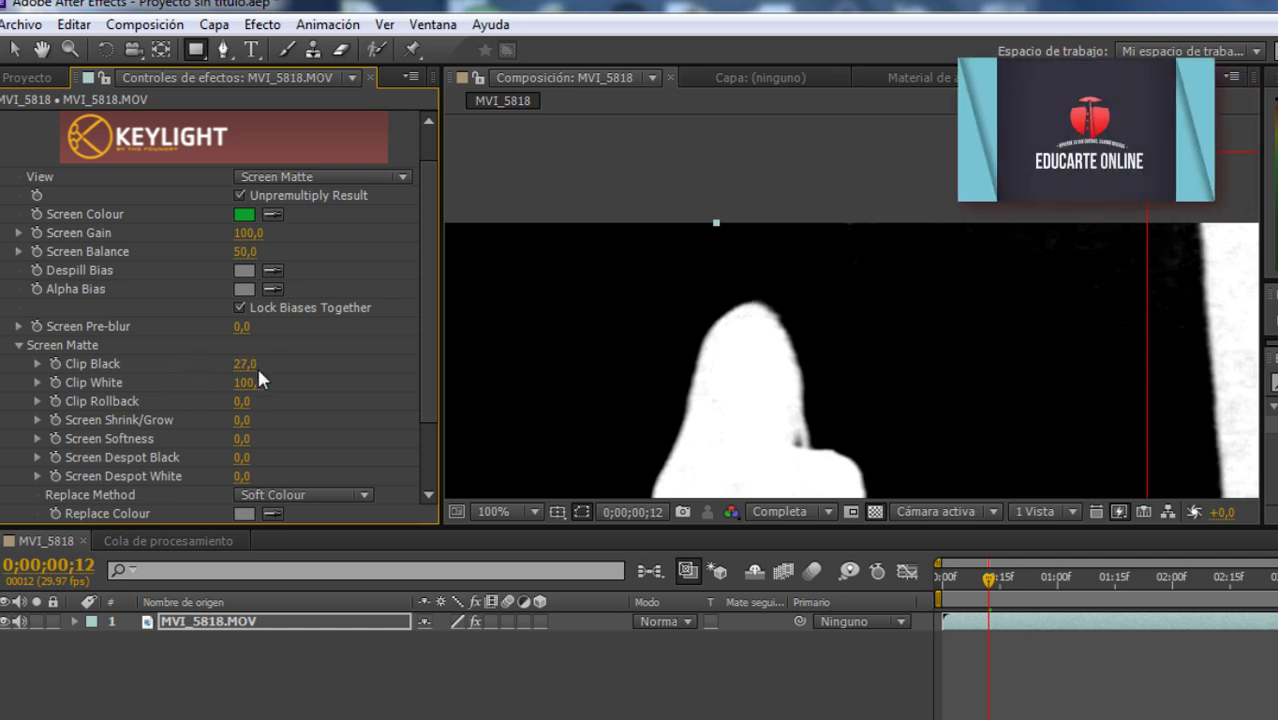
left_click_drag(250, 370, 257, 366)
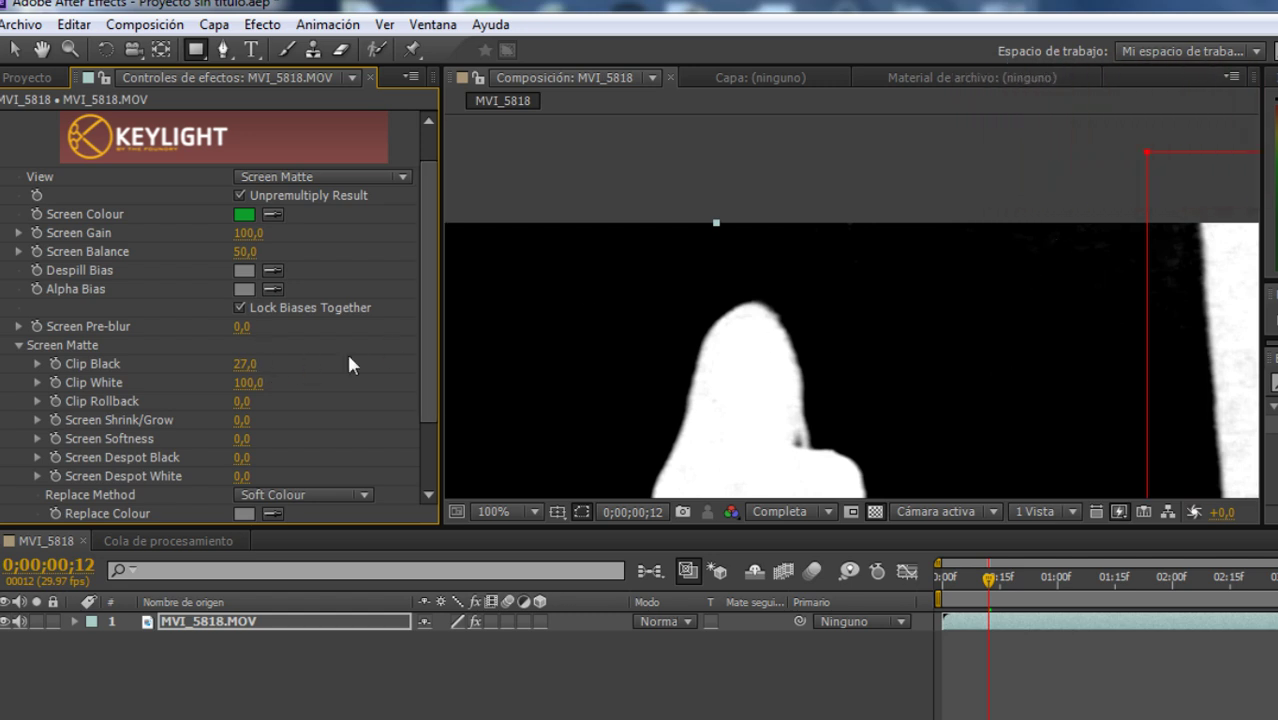
- Set Keylight's Clip White to 85, checking the skirt edge in a close-up
scroll(656, 280, "down", 4)
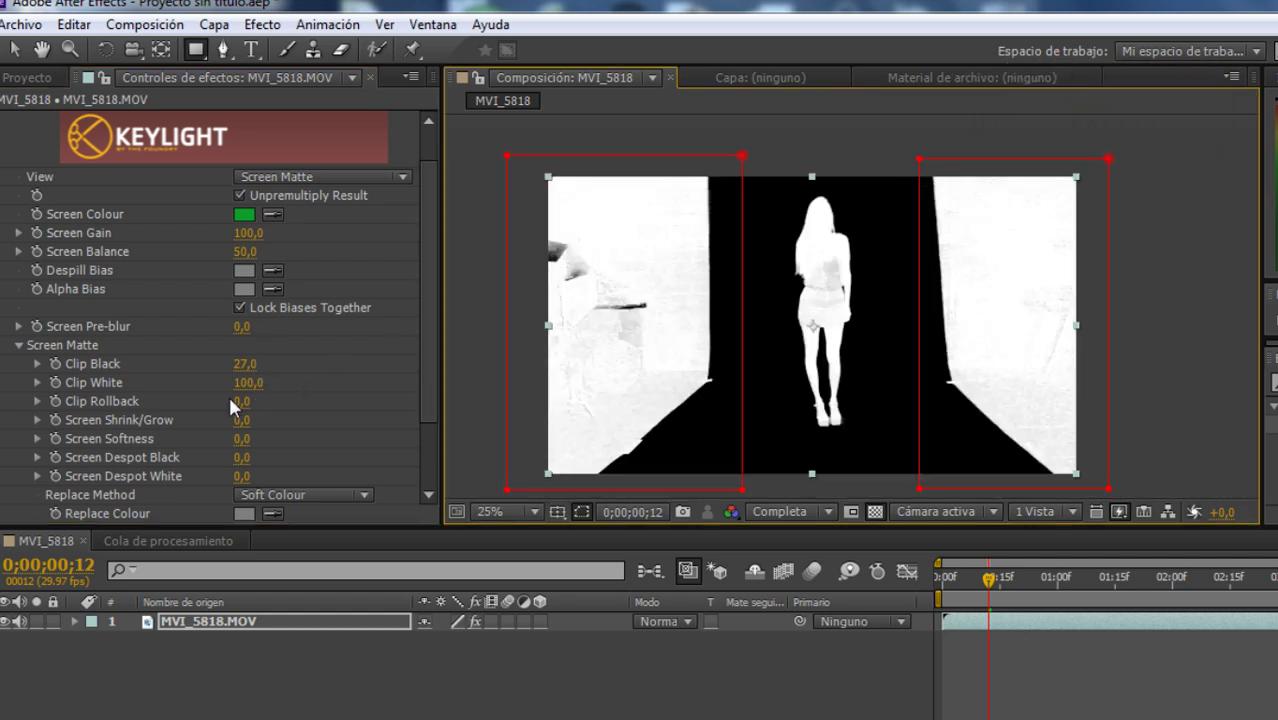
scroll(790, 255, "up", 6)
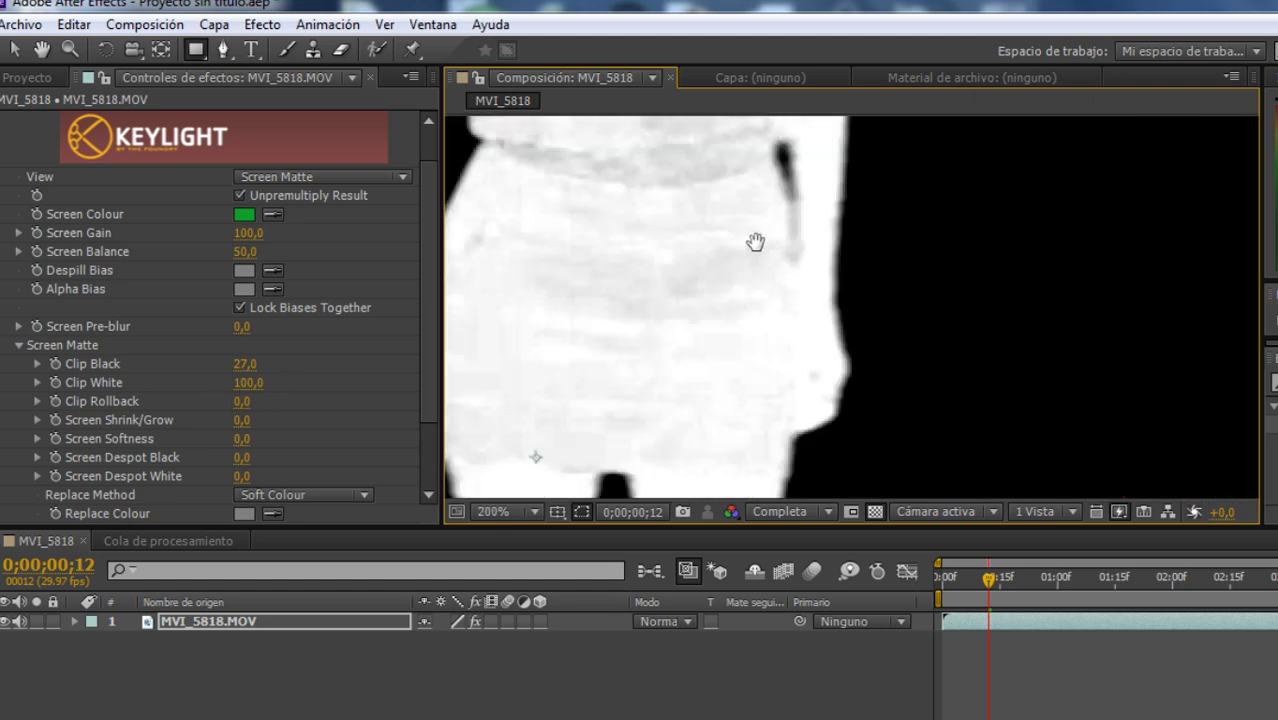
left_click_drag(756, 240, 1097, 388)
scroll(1097, 388, "up", 5)
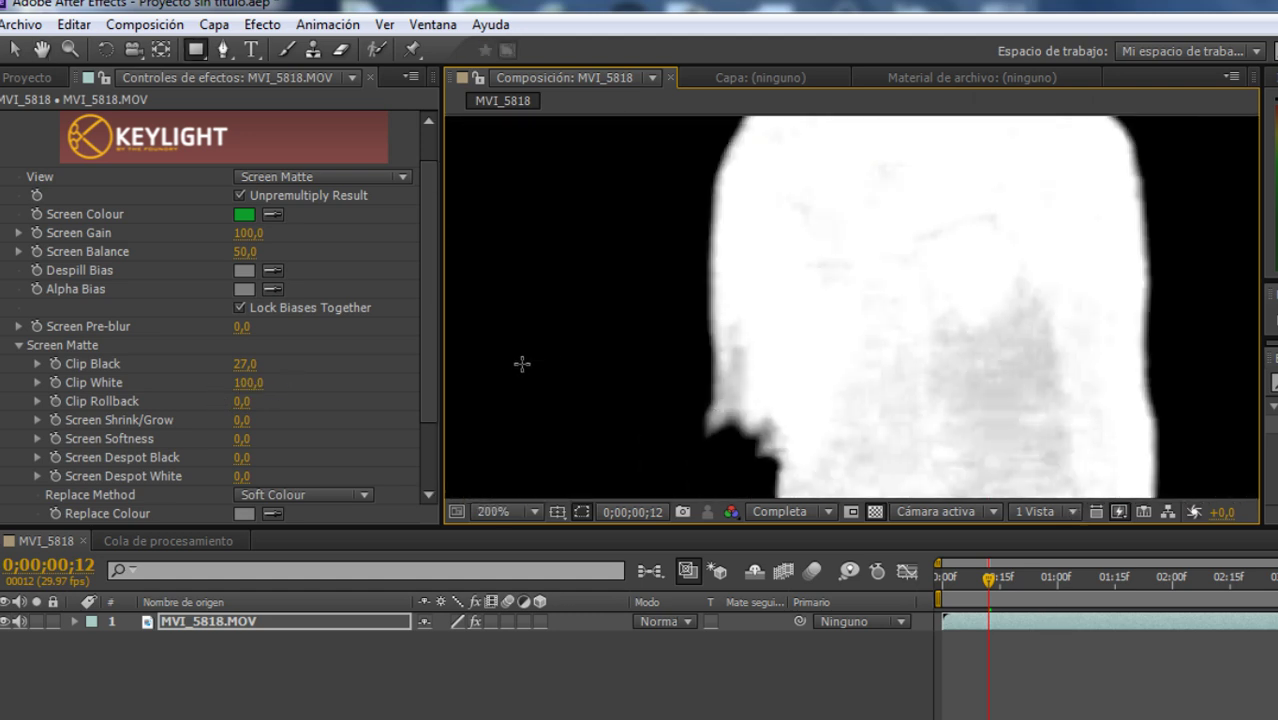
left_click_drag(248, 382, 142, 366)
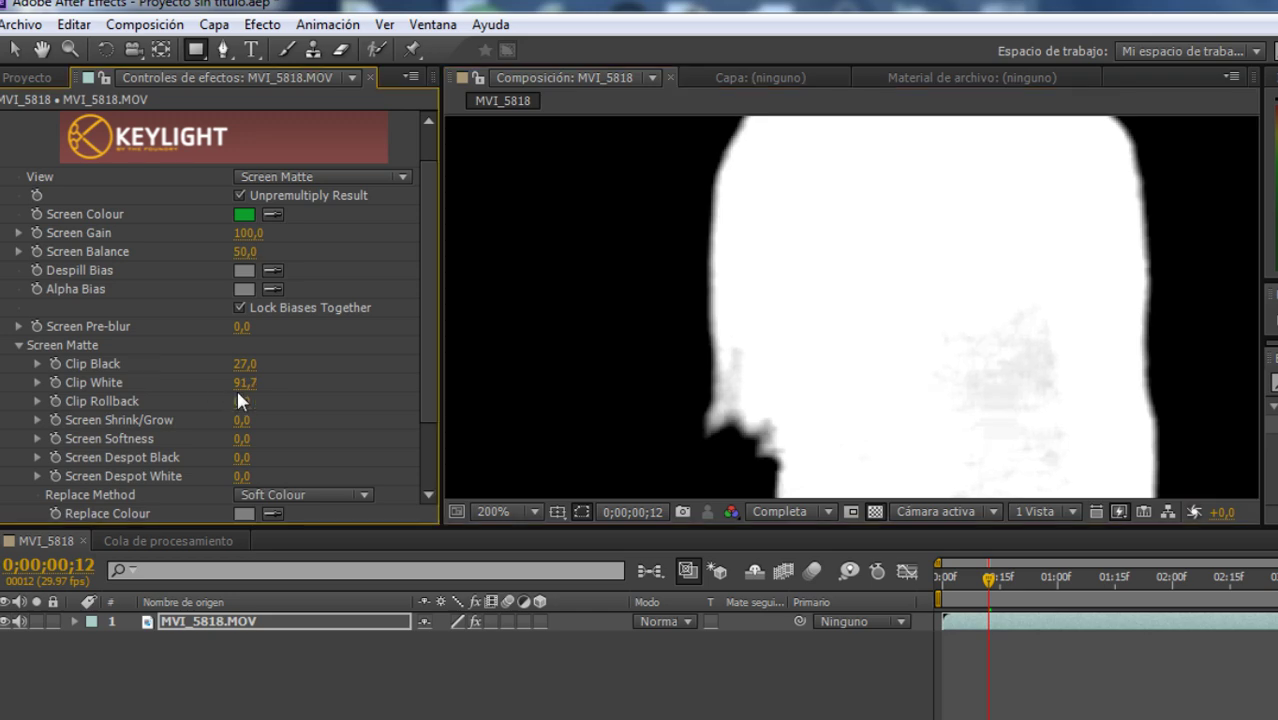
left_click(245, 383)
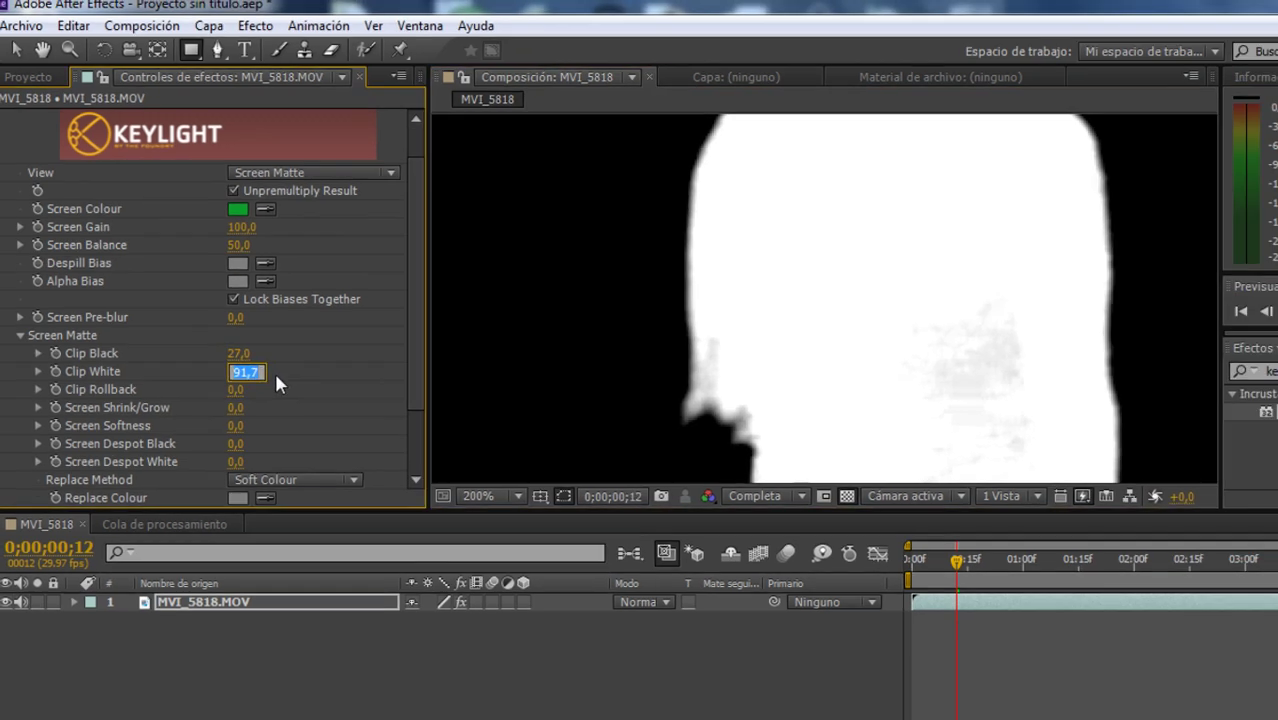
type("85")
key("Return")
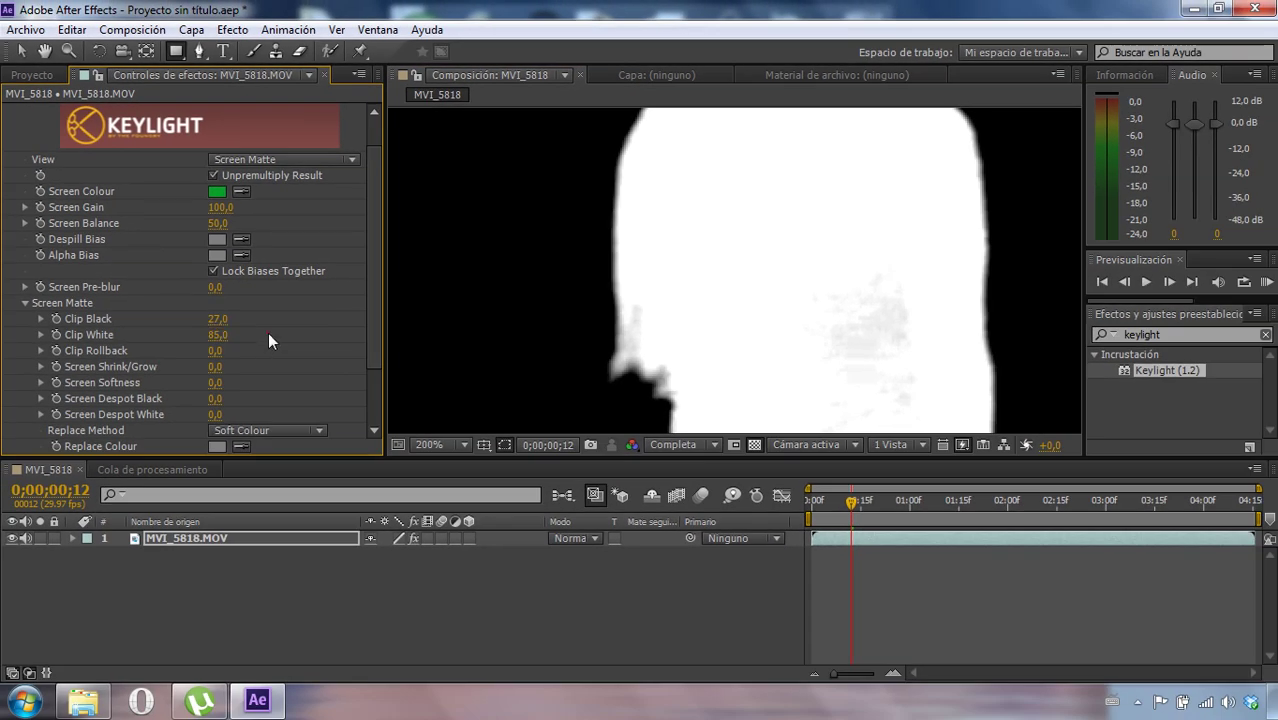
- Soften the matte edges with Screen Softness 2,0, viewing the whole frame
scroll(598, 276, "down", 4)
scroll(598, 276, "down", 2)
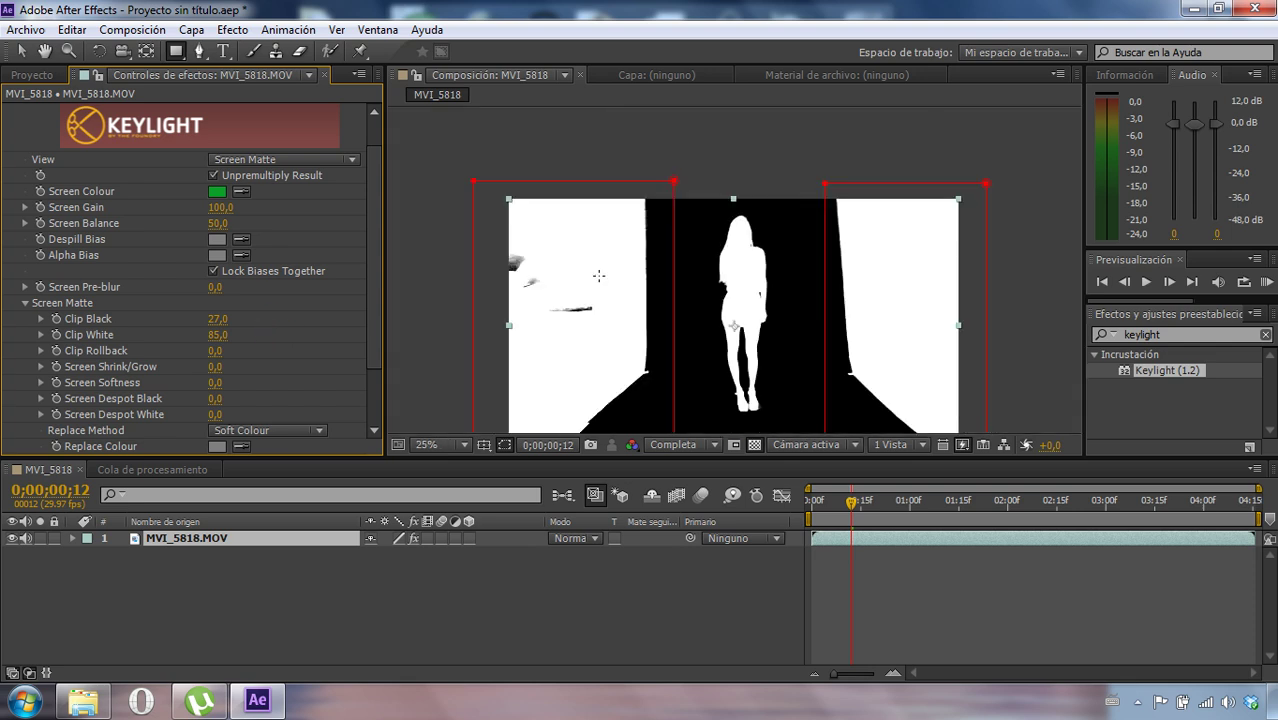
key("h")
left_click_drag(662, 284, 628, 246)
key("q")
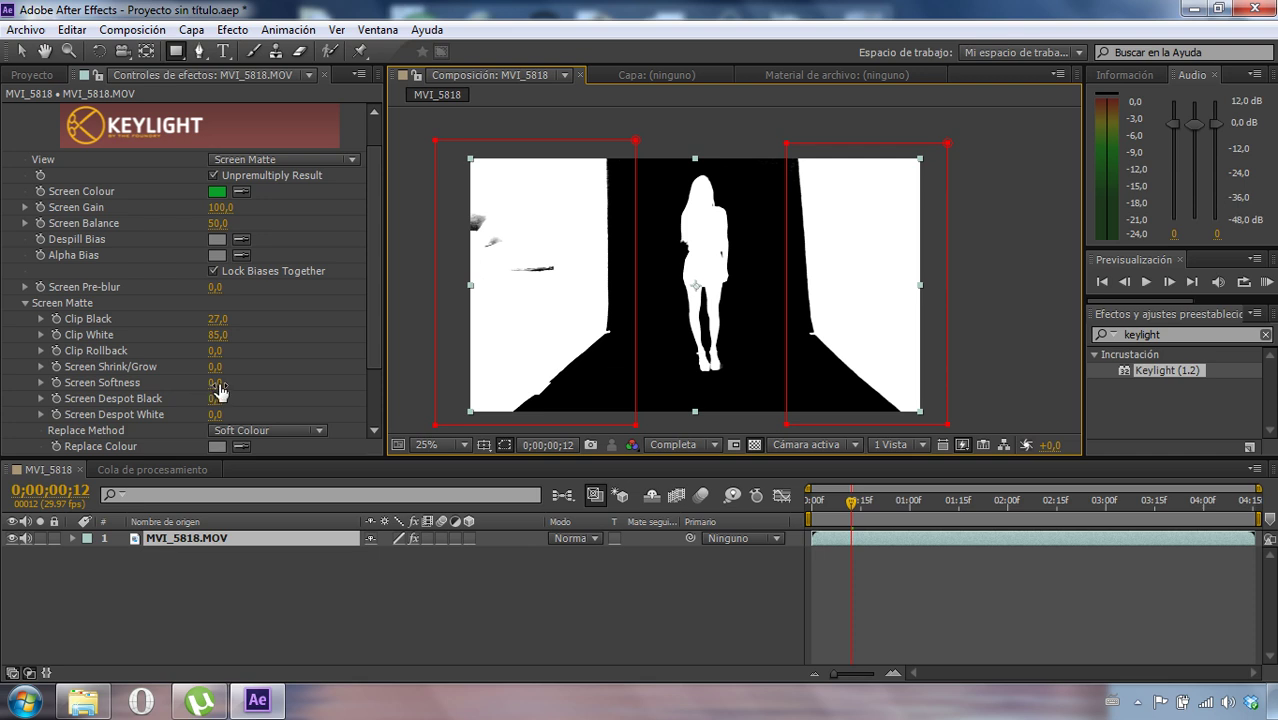
left_click_drag(220, 391, 216, 390)
mouse_move(216, 391)
left_mouse_down()
mouse_move(308, 385)
mouse_move(252, 376)
left_mouse_up()
left_click(218, 383)
type("2")
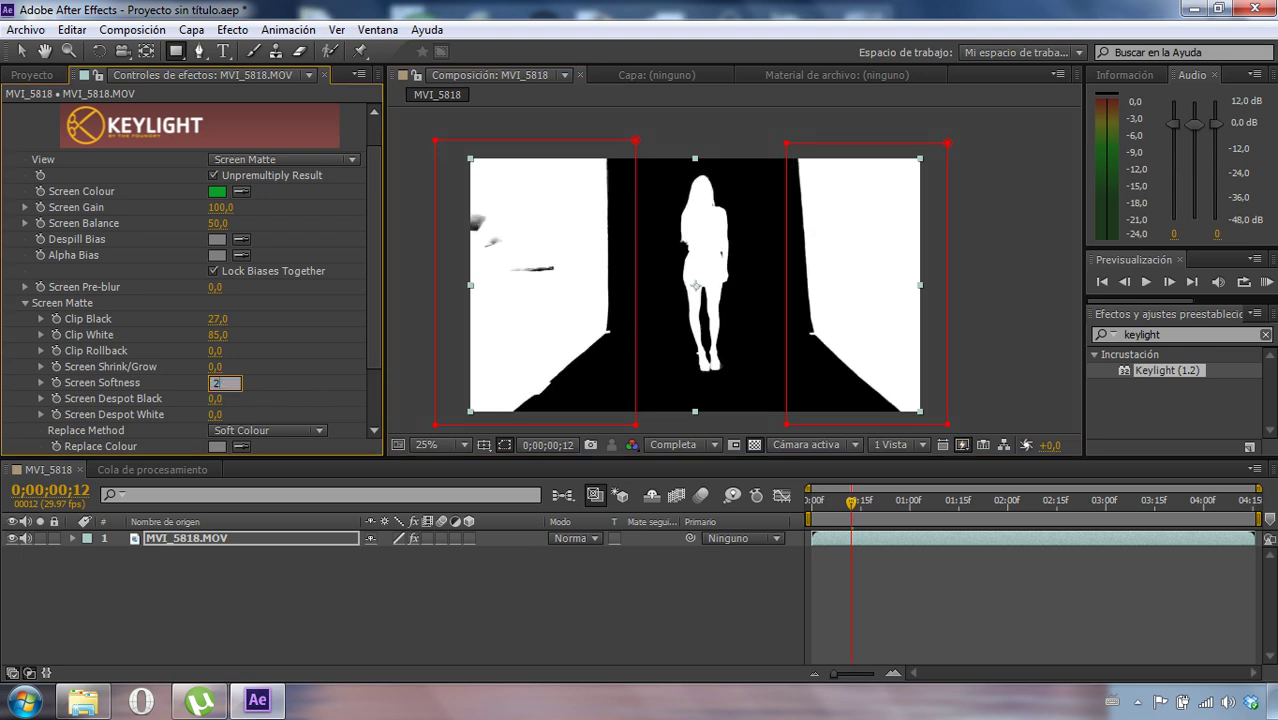
key("Return")
mouse_move(371, 201)
left_mouse_down()
mouse_move(371, 277)
mouse_move(382, 171)
left_mouse_up()
- Return Keylight's View to Final Result
left_click(331, 196)
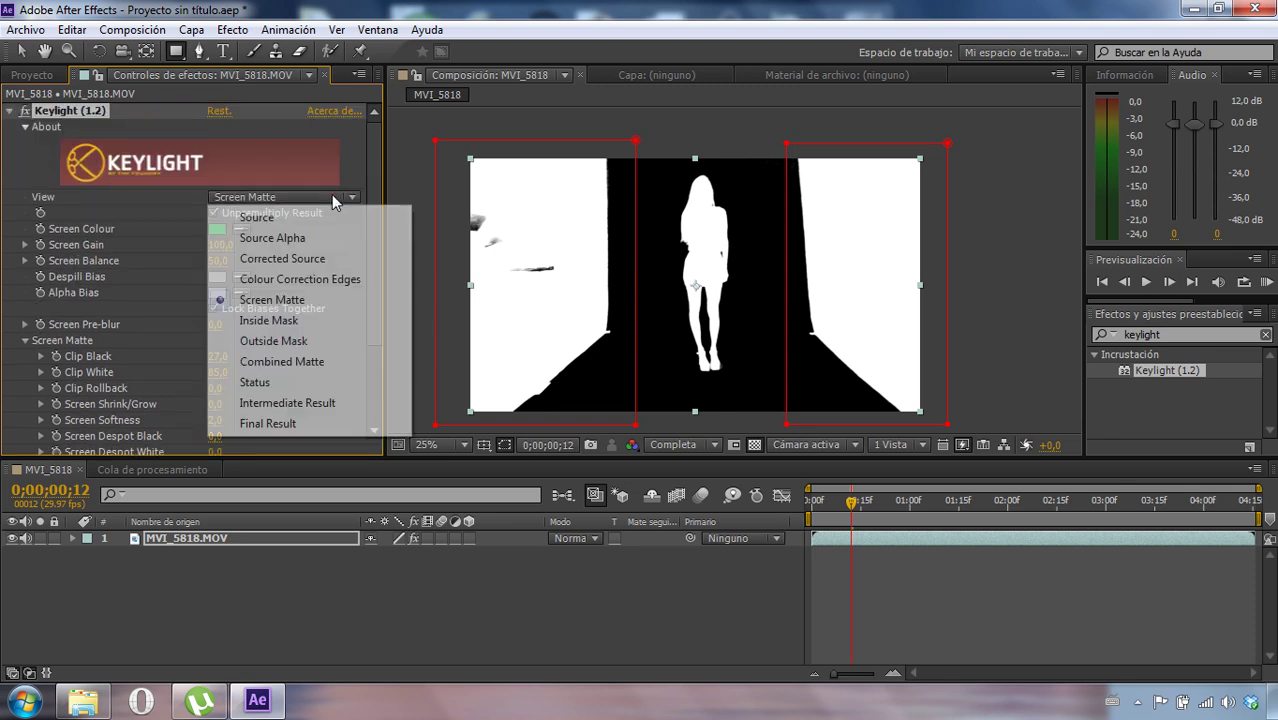
left_click(268, 423)
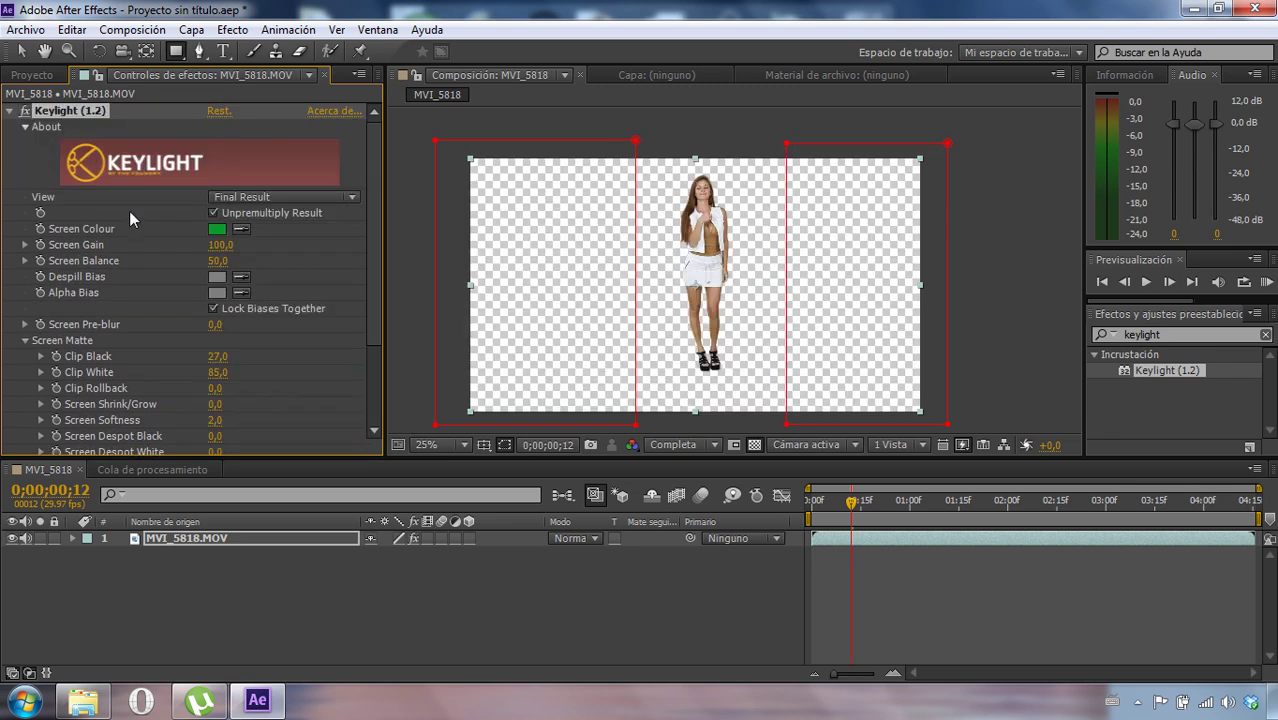
left_click_drag(373, 144, 365, 291)
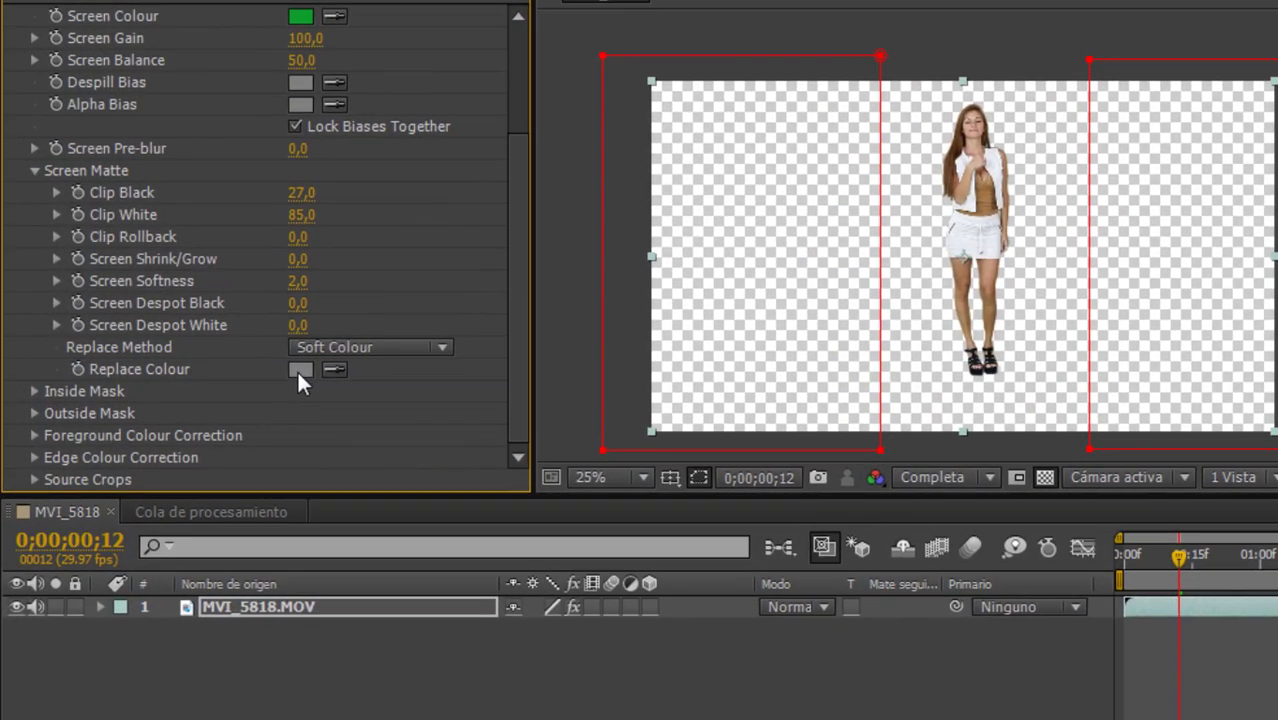
- Change Keylight's Replace Method from Soft Colour to Hard Colour
left_click(340, 347)
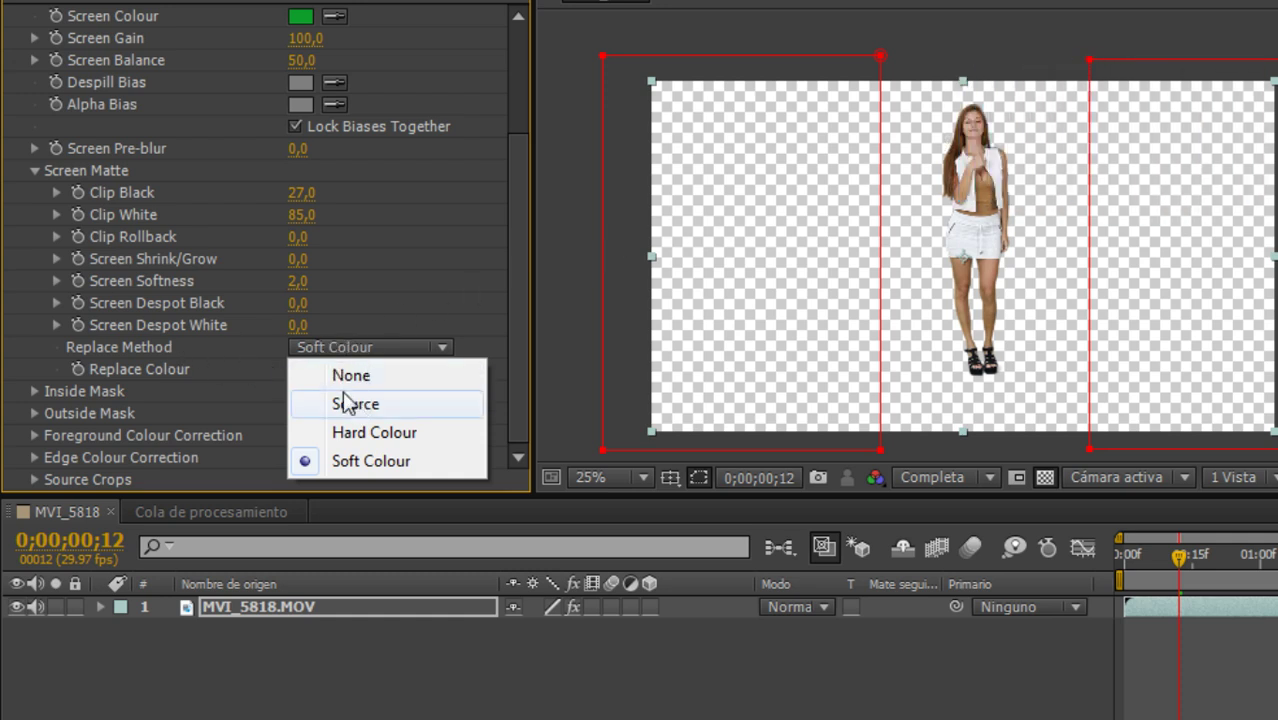
left_click(360, 314)
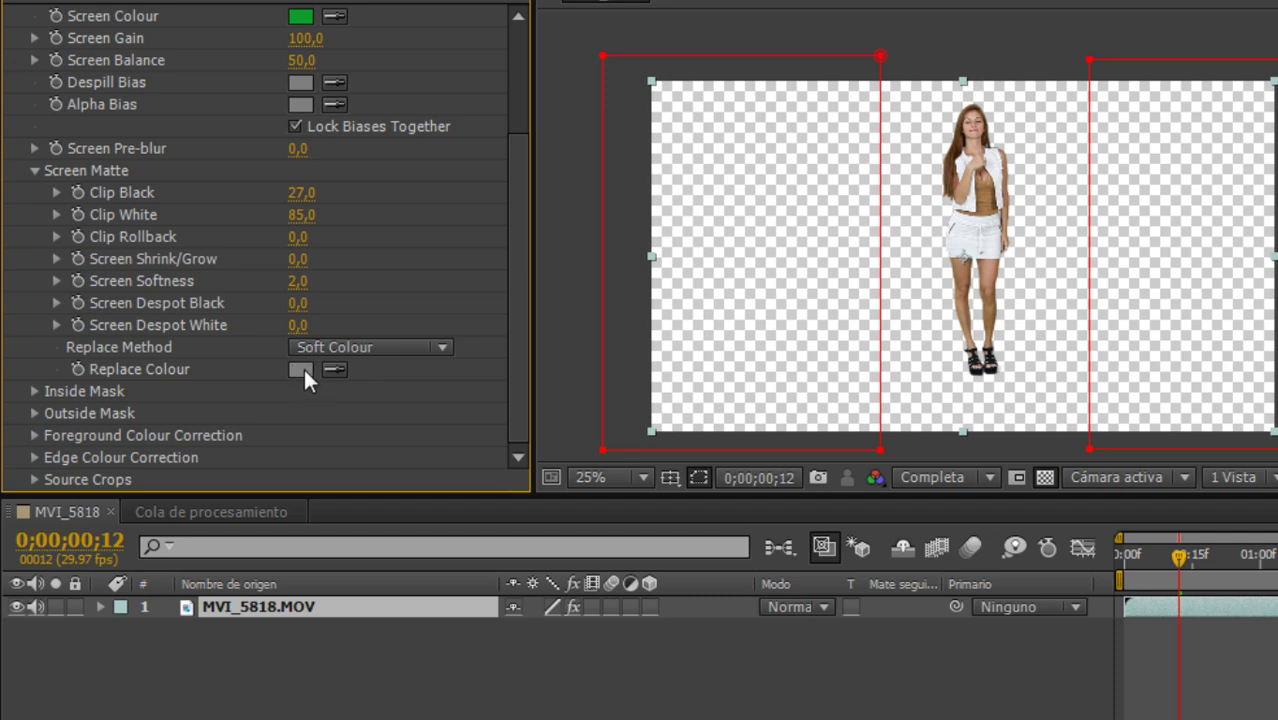
left_click(348, 349)
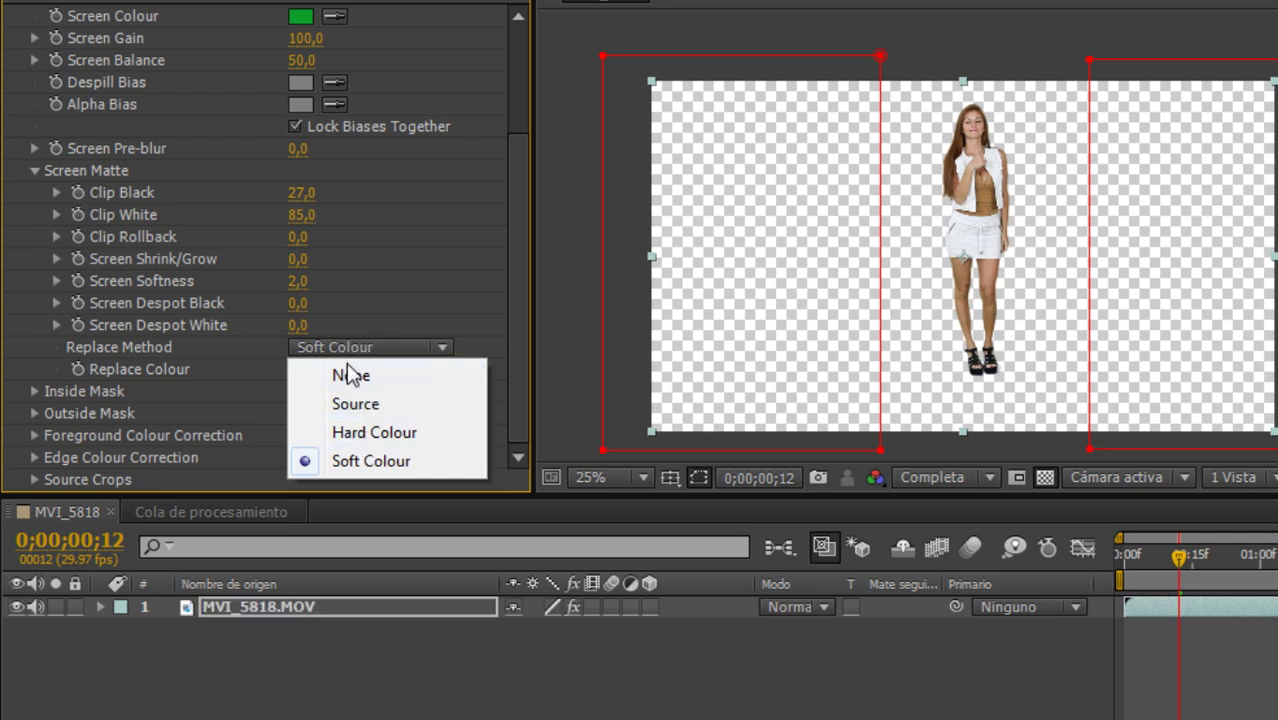
left_click(356, 434)
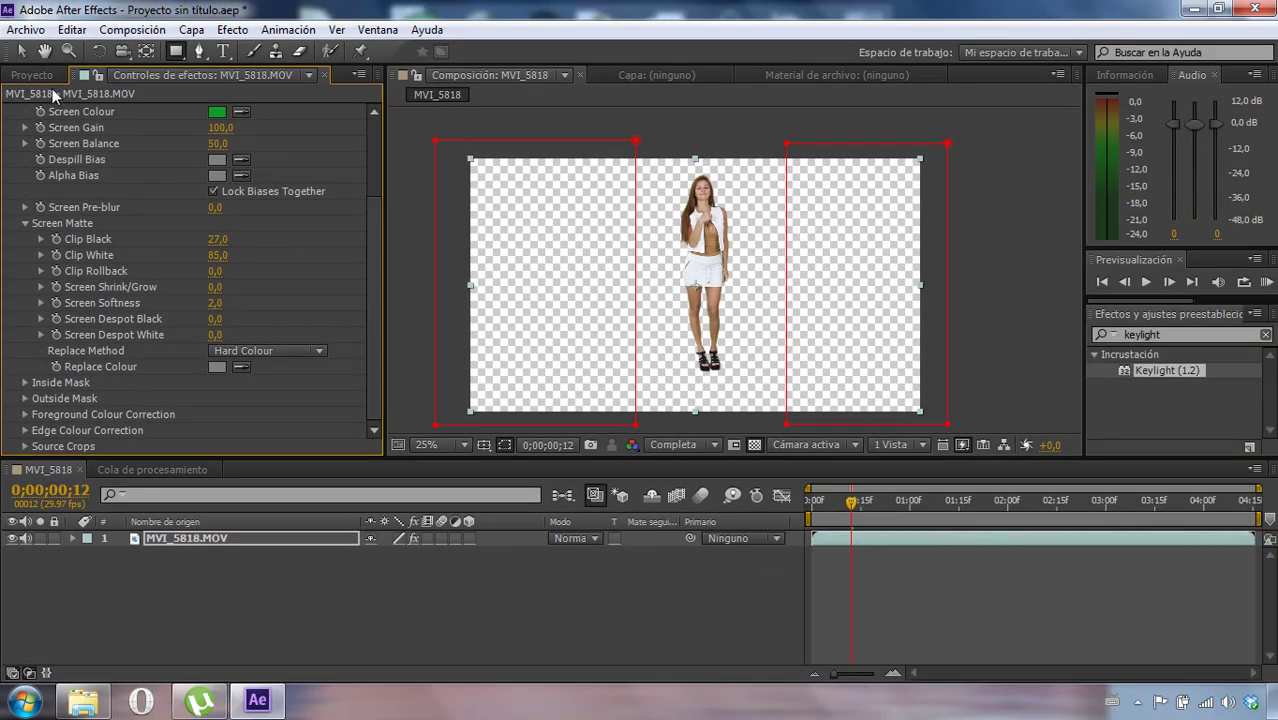
- Add Window 09 Loop-32.mp4 below the woman's layer and scale it to 410%
left_click(37, 77)
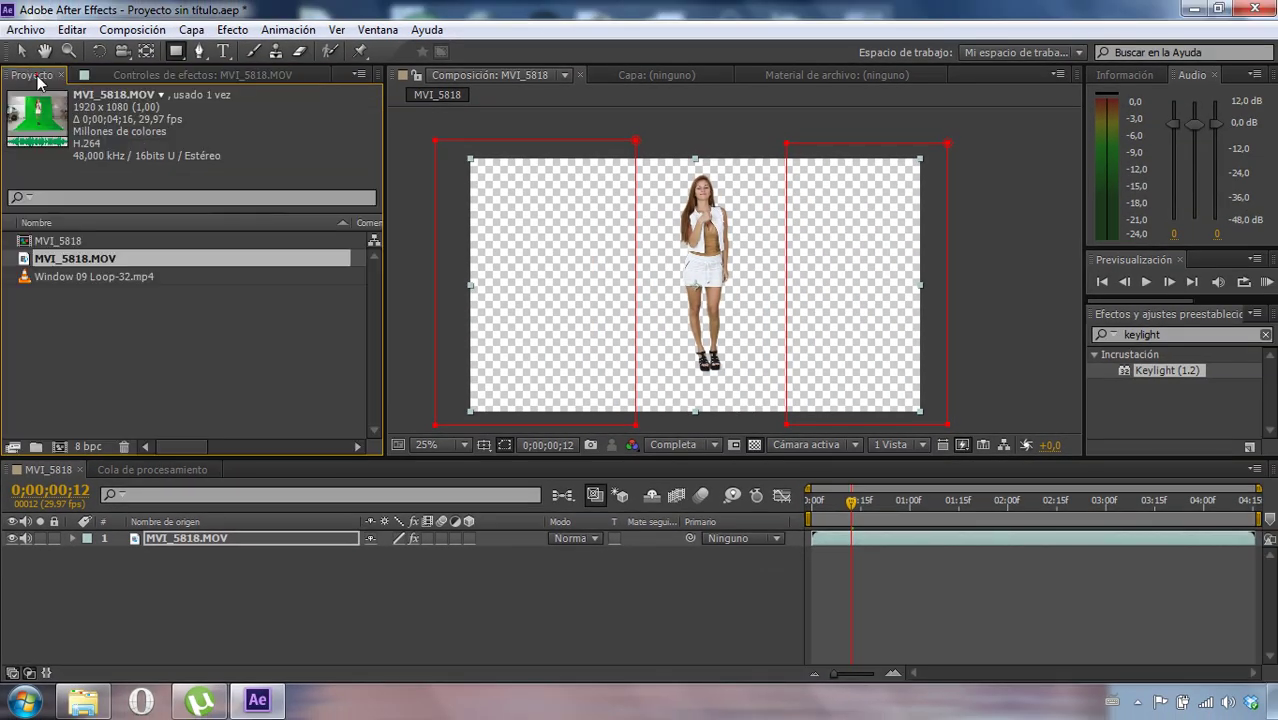
left_click(46, 276)
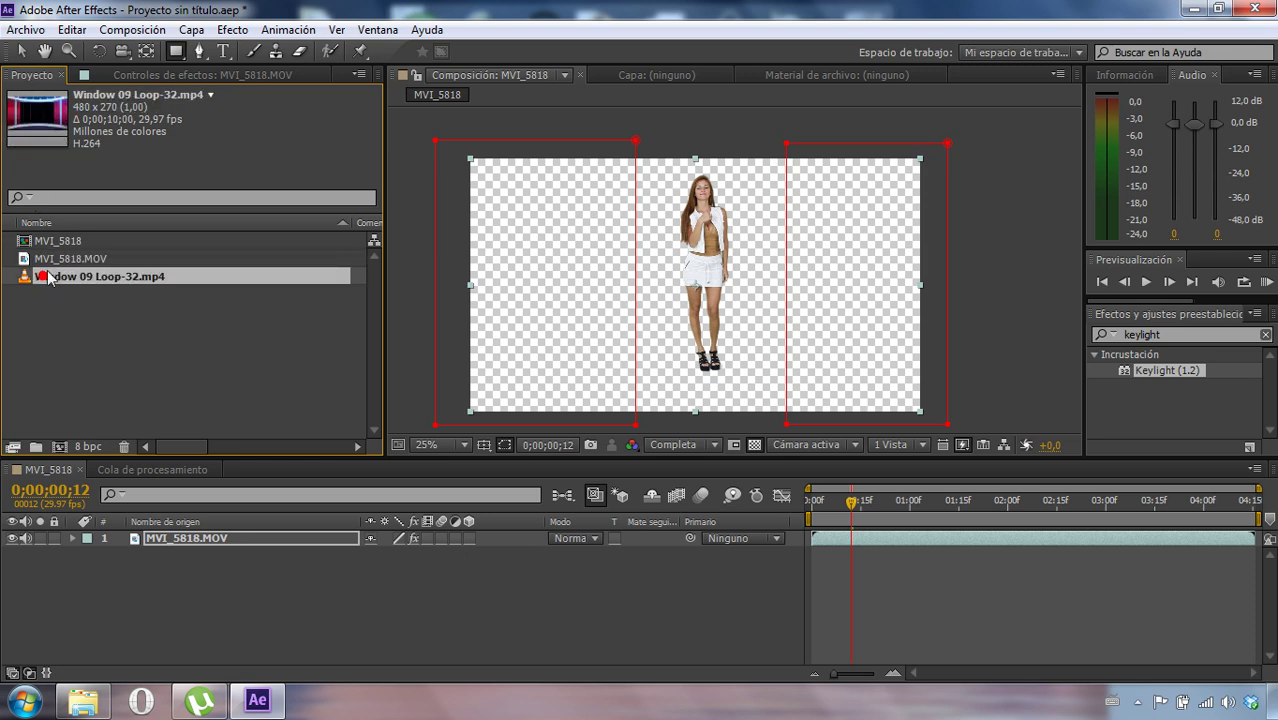
left_click_drag(66, 280, 120, 575)
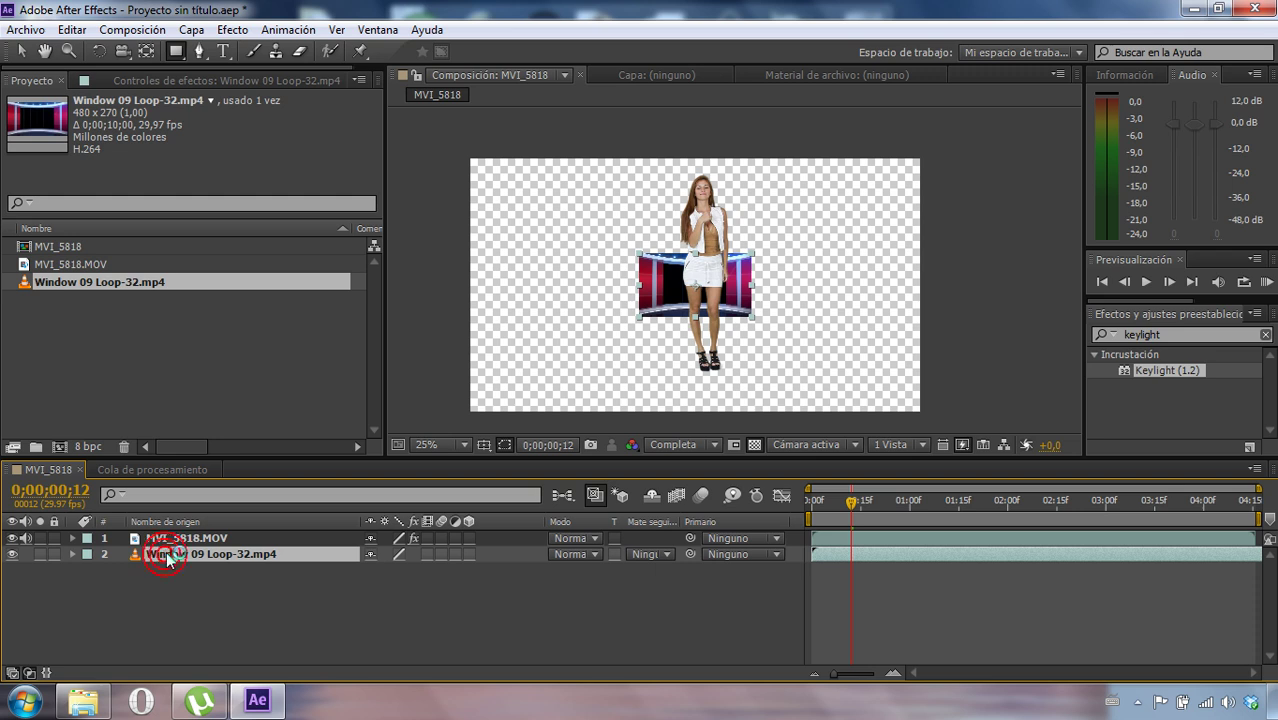
key("s")
left_click_drag(423, 580, 696, 555)
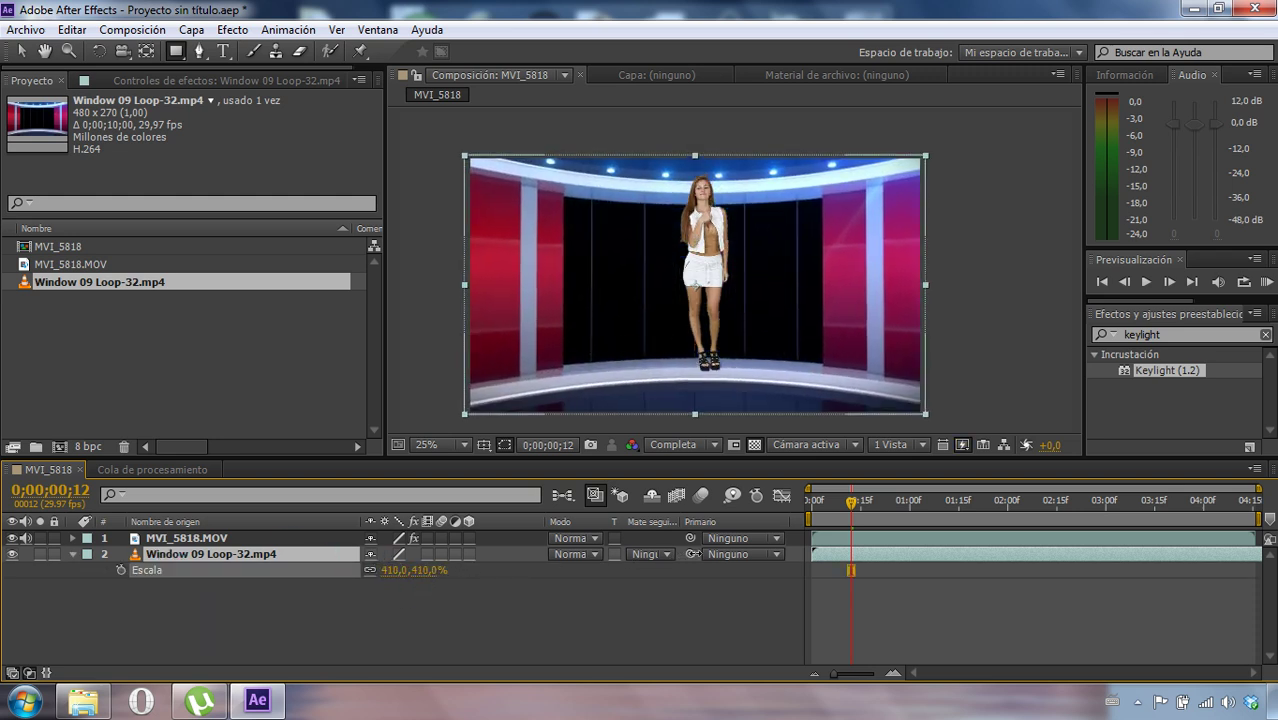
- Select the MVI_5818.MOV woman layer with the Selection tool active
left_click(408, 606)
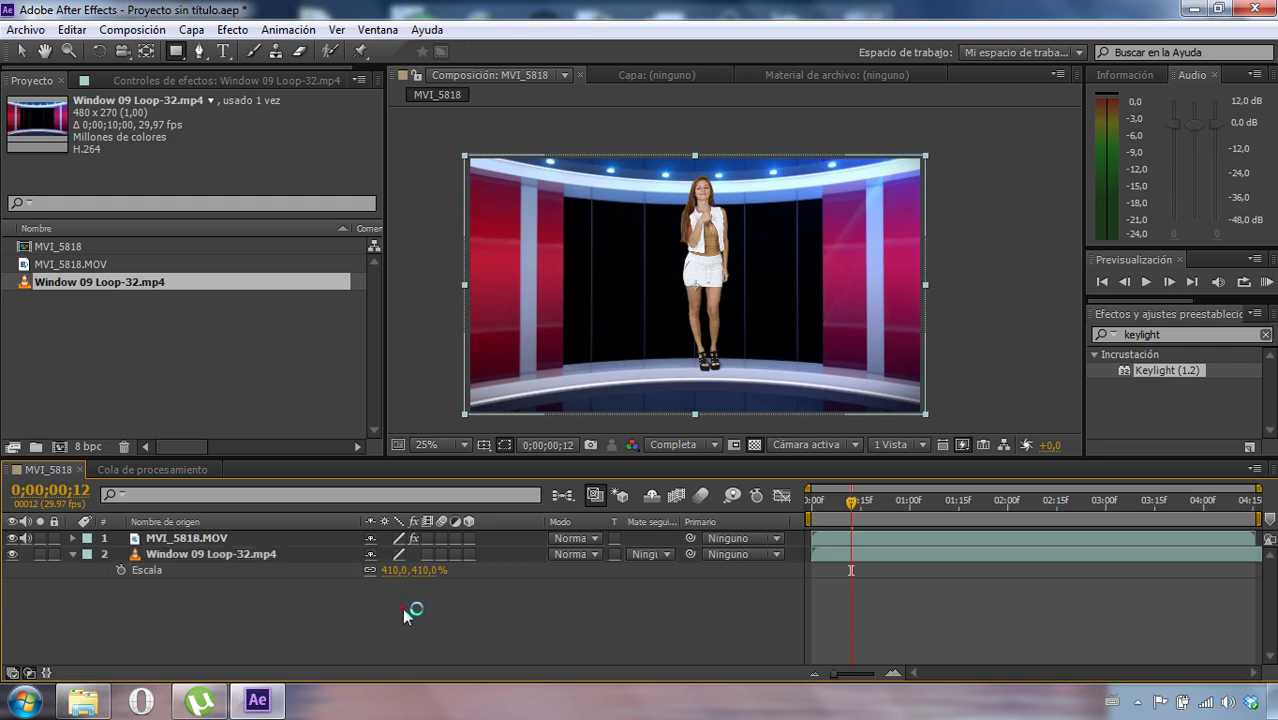
left_click(175, 538)
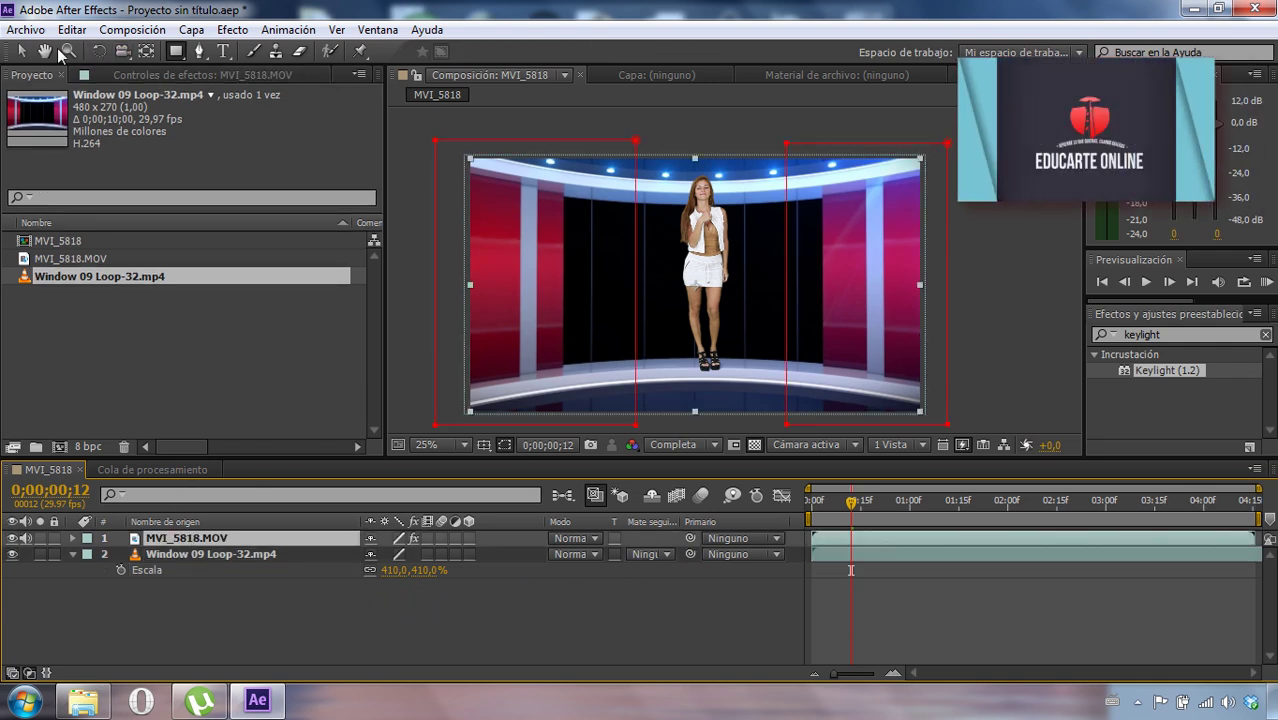
left_click(22, 51)
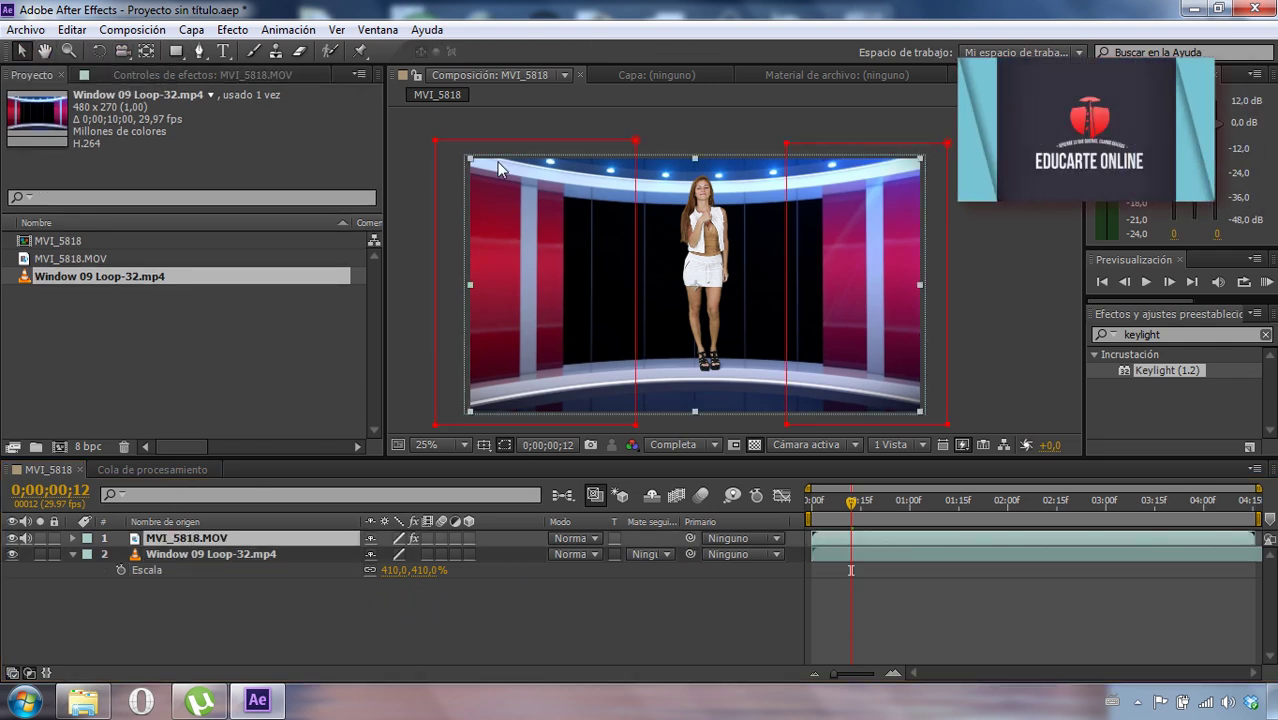
- Shift the MVI_5818.MOV woman left and down in the studio, then RAM-preview the composite
left_click_drag(716, 232, 634, 267)
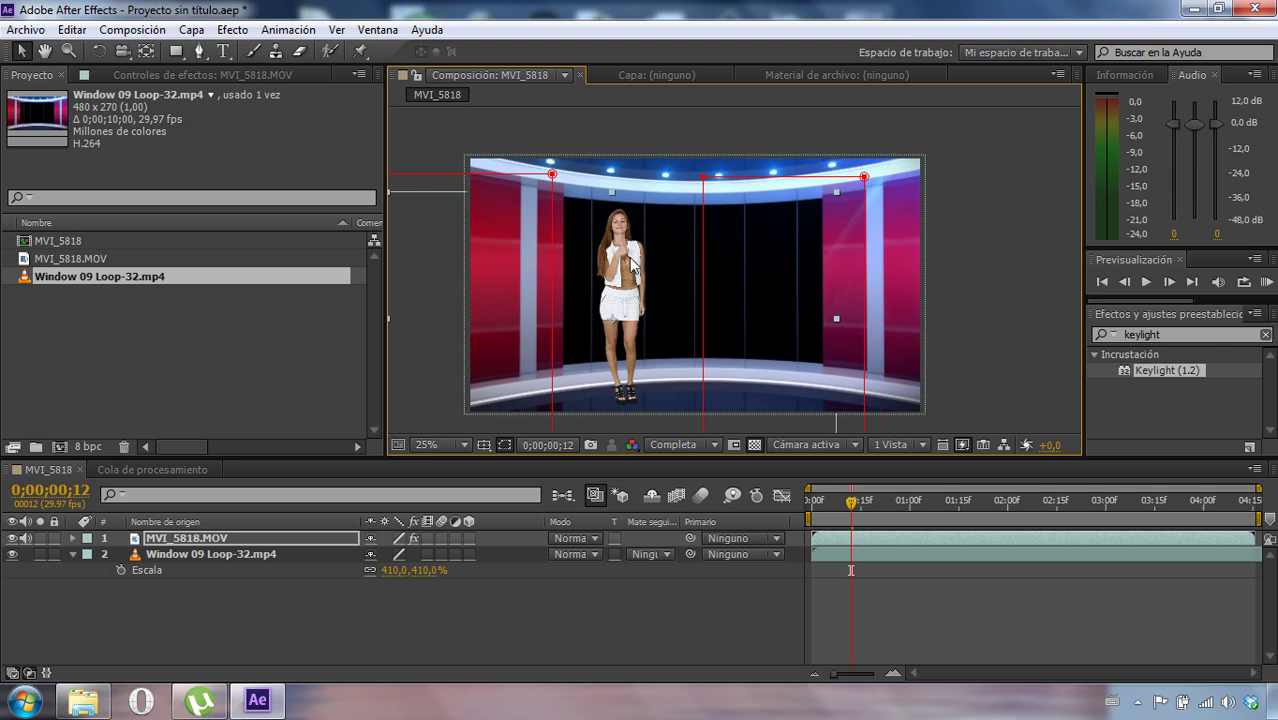
left_click(1266, 282)
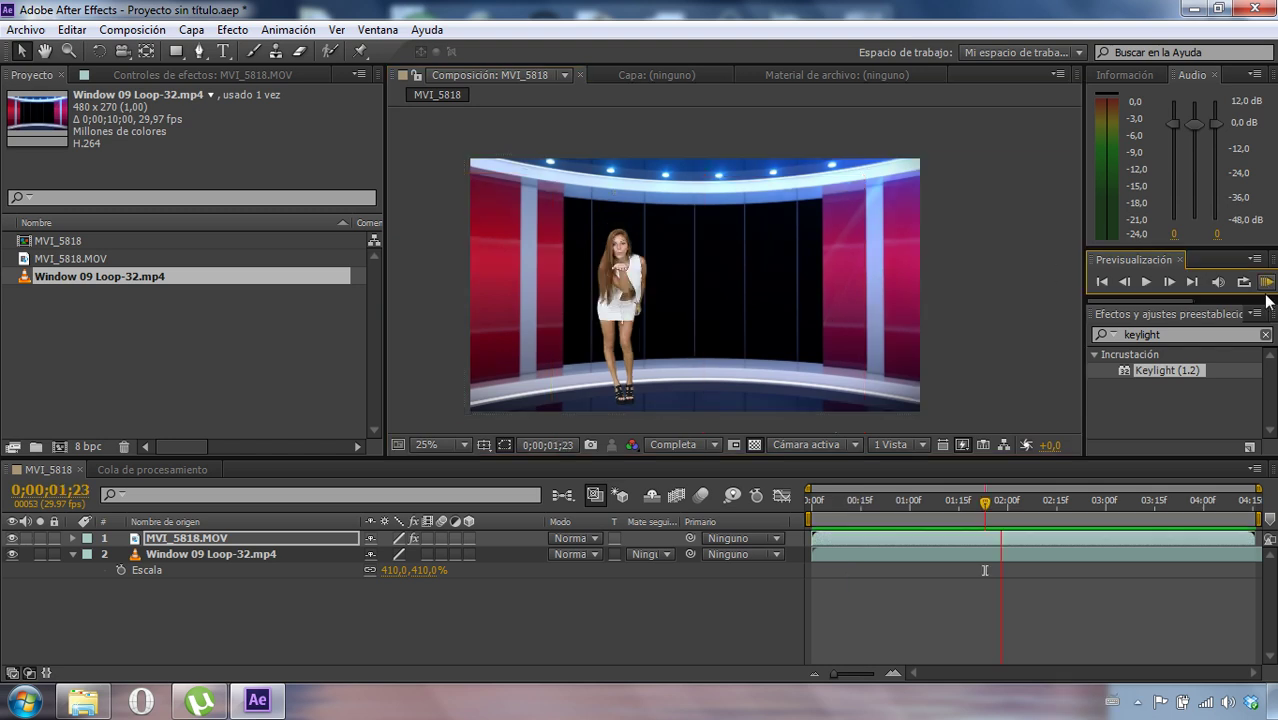